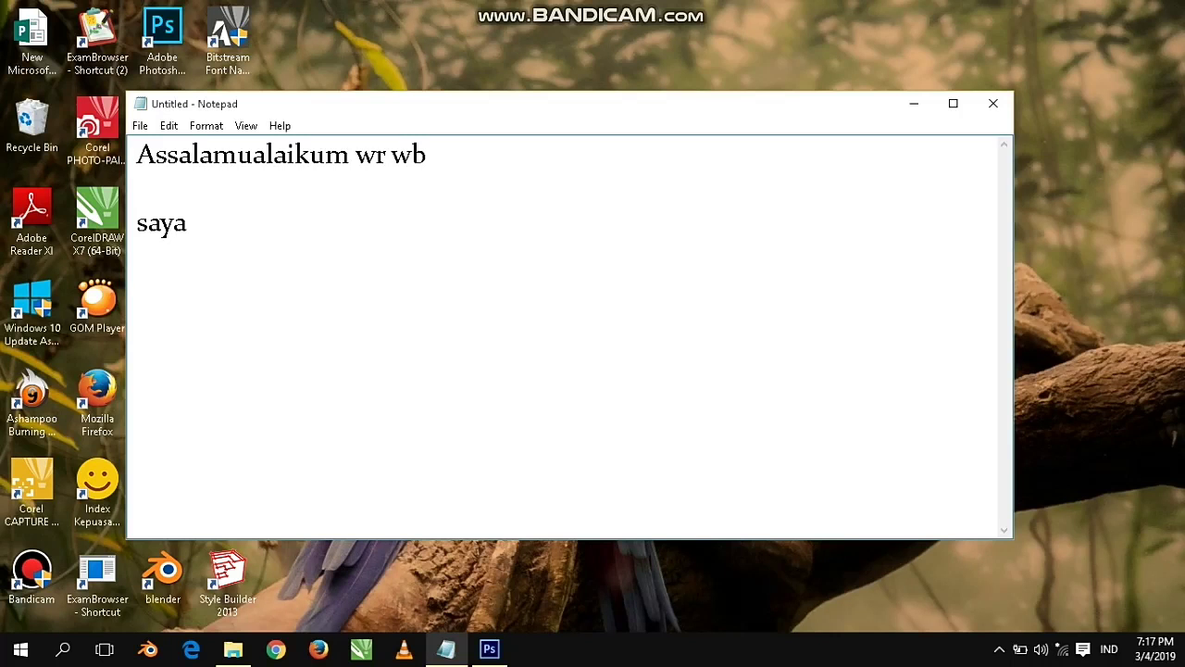
Finish the poster-tutorial intro line in Notepad, then replace it with a note to first prepare Photoshop
key("BackSpace")
key("BackSpace")
key("BackSpace")
type("akan membuat sebuah ")
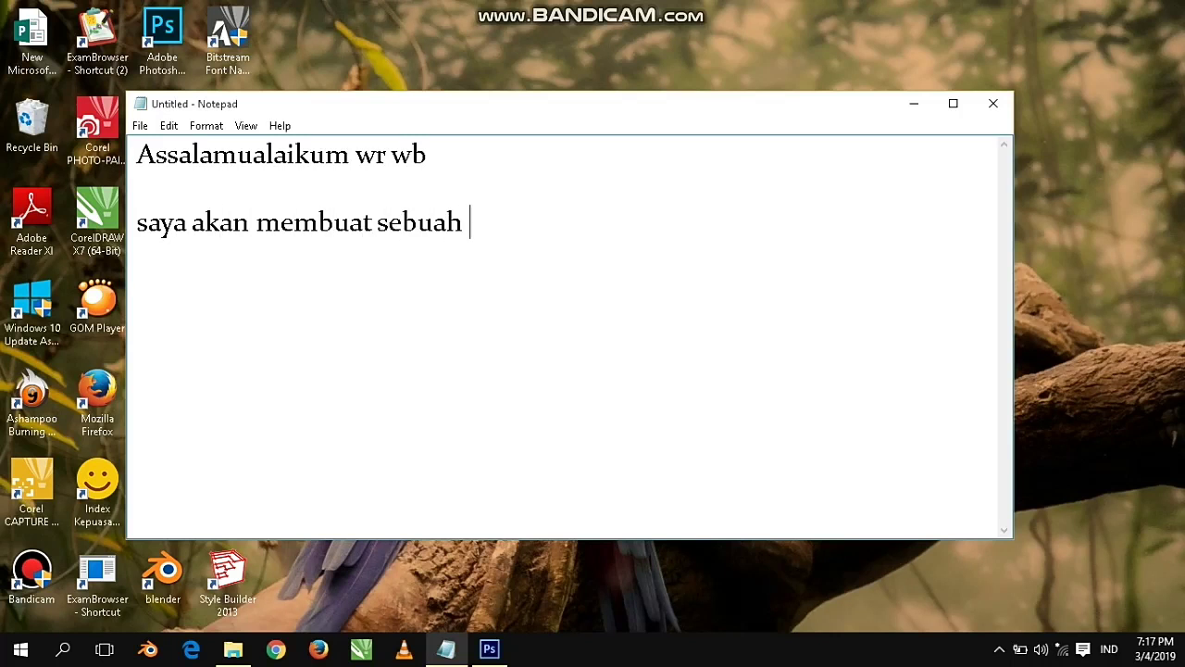
type("video tutorial")
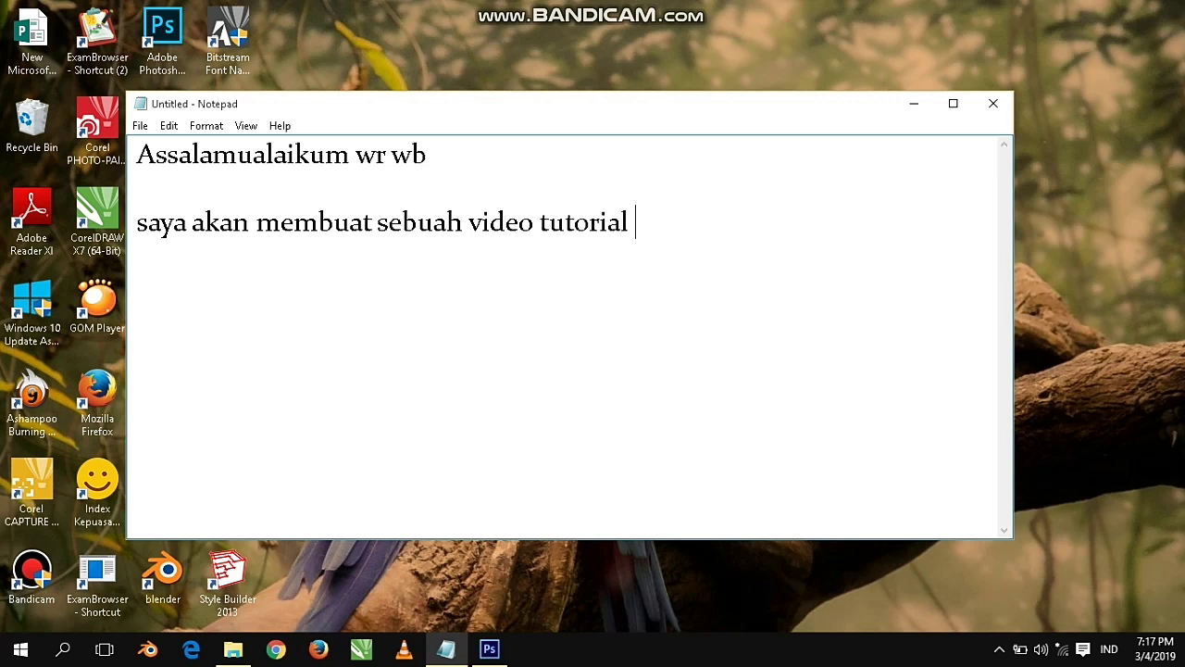
type(" tentang pemb")
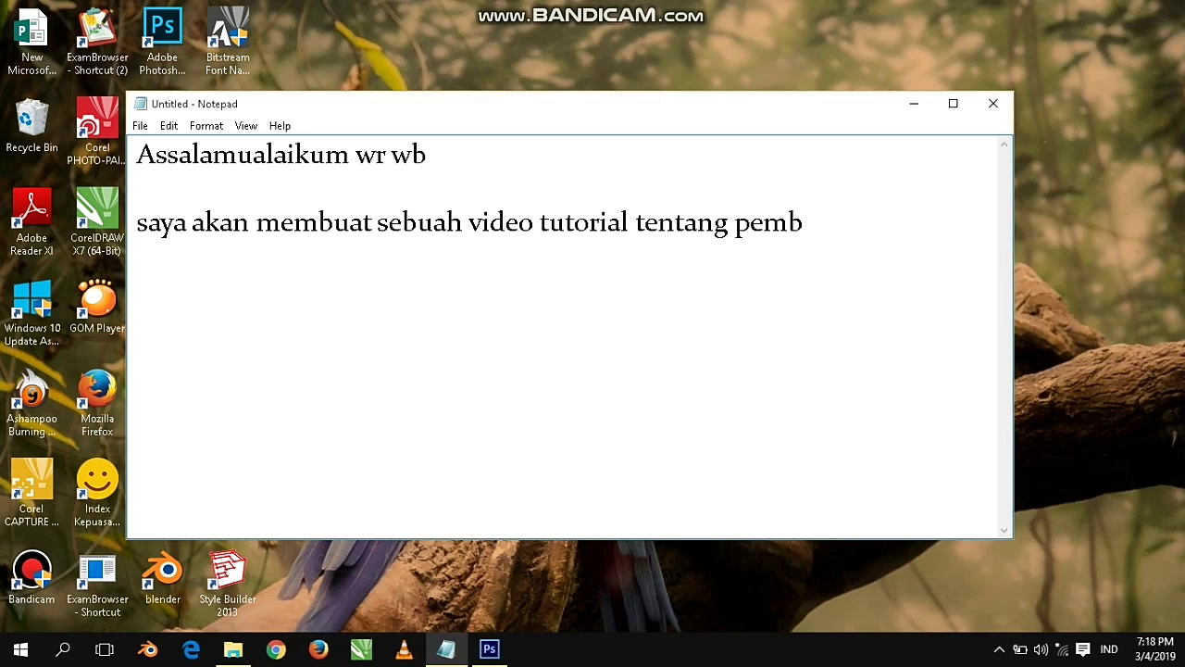
type("uatan poster film")
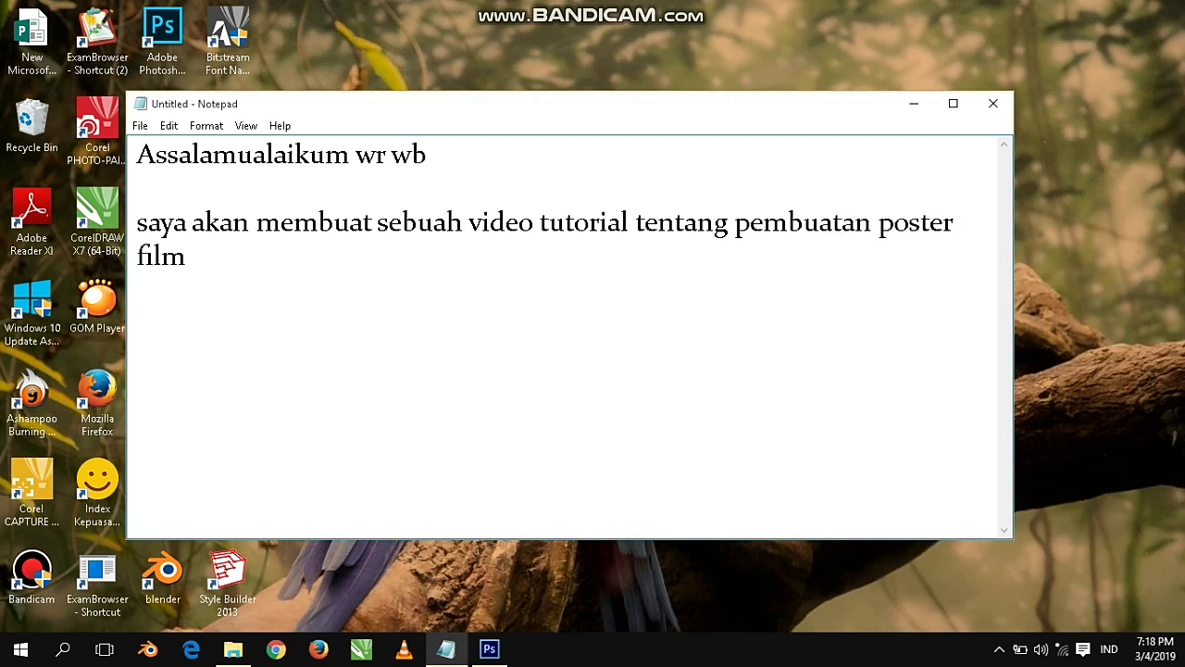
type(" di software ph")
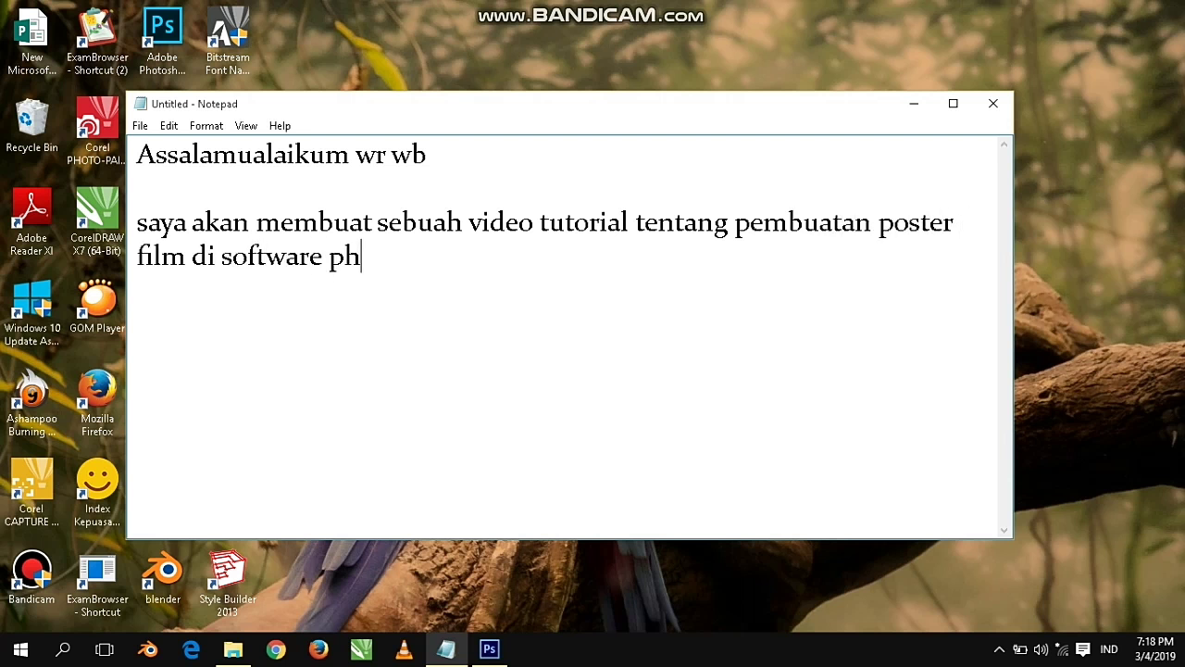
type("otoshop")
key("ctrl+a")
key("BackSpace")
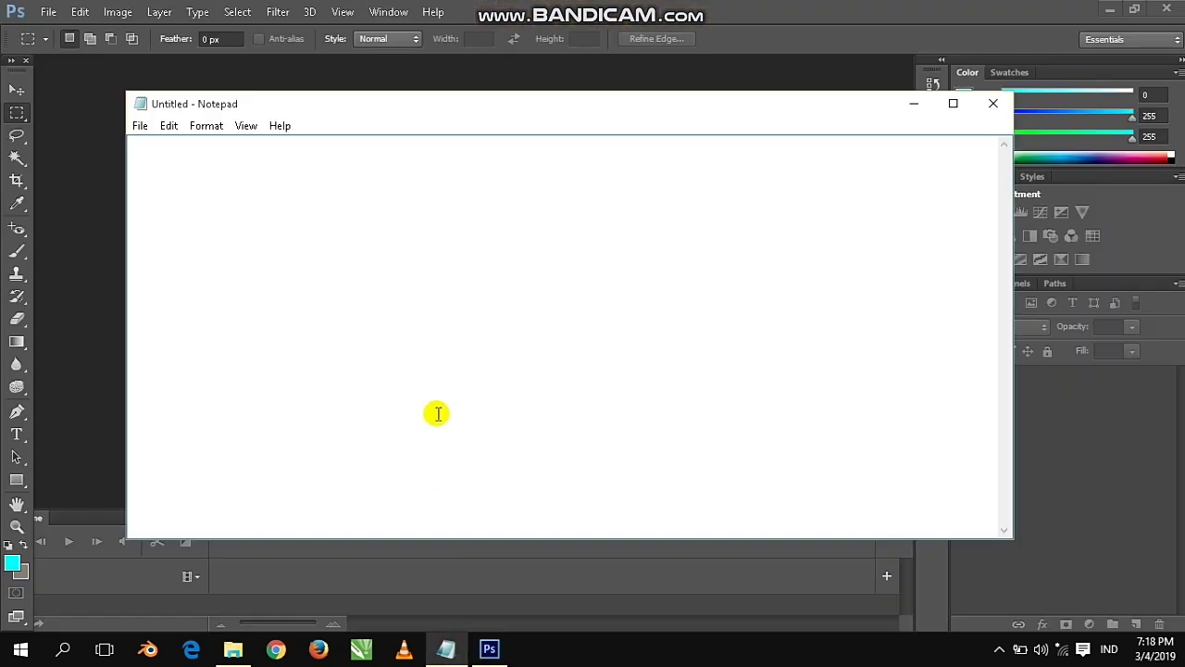
type("pertama siapkaotoshop")
Open the gas-mask child JPG from the smk folder in Photoshop
left_click(912, 103)
left_click(48, 13)
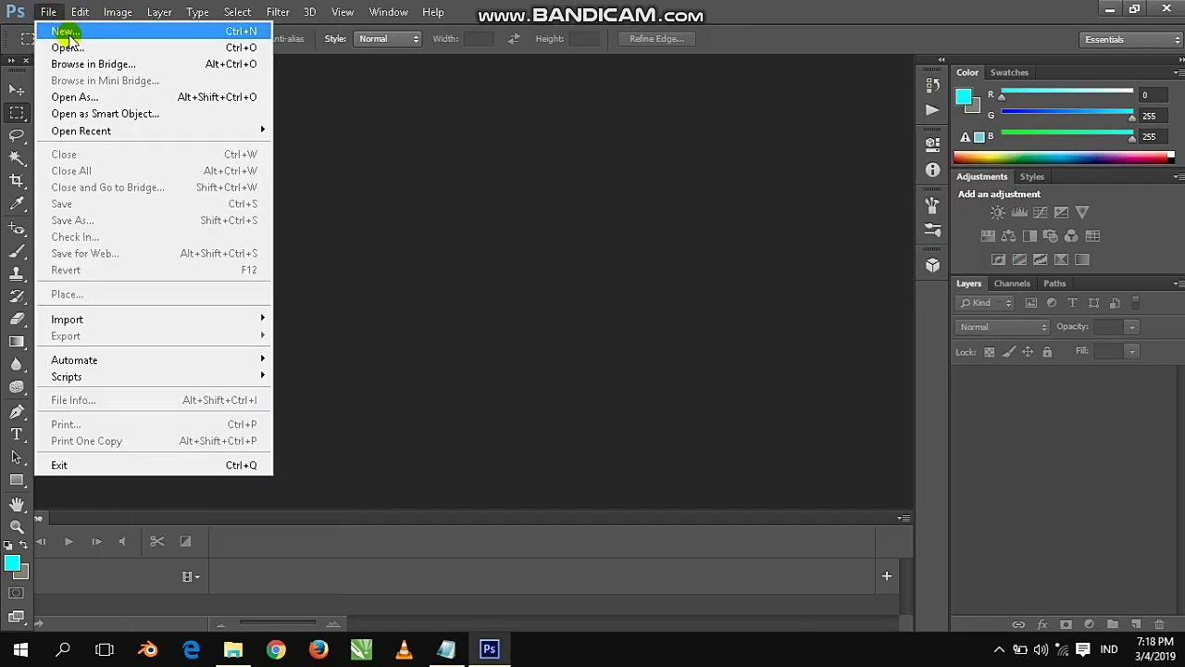
left_click(72, 49)
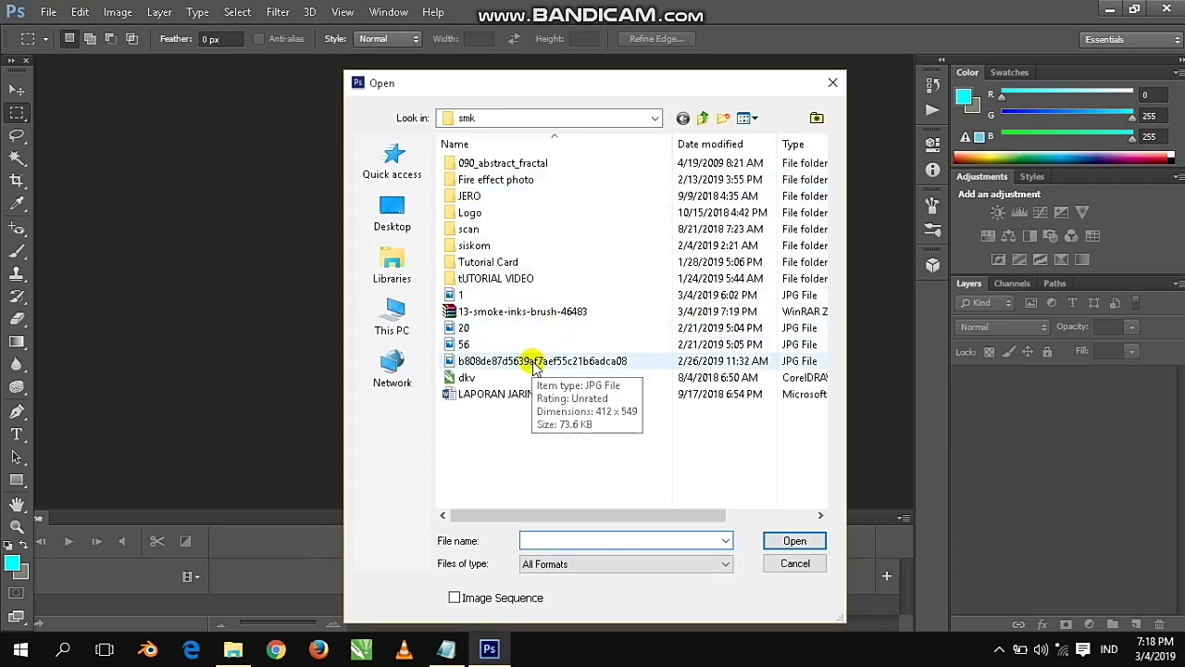
double_click(535, 359)
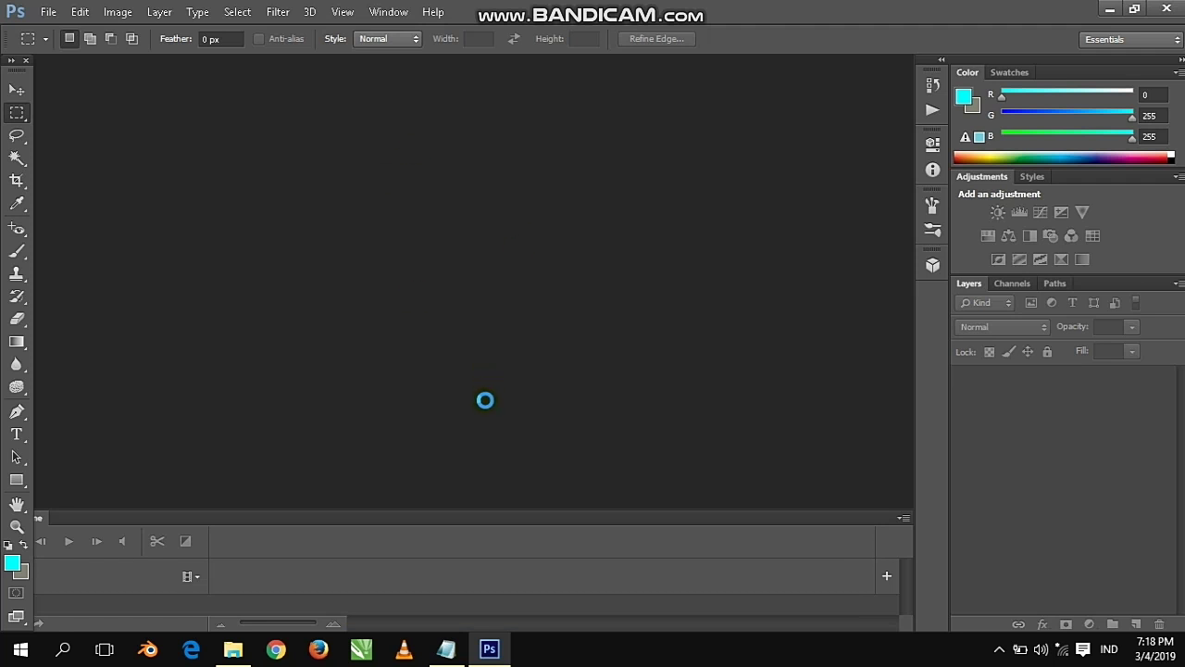
left_click(457, 650)
Replace the Notepad text with a line calling this photo the prepared poster background
key("ctrl+a")
key("BackSpace")
type("ini foto ")
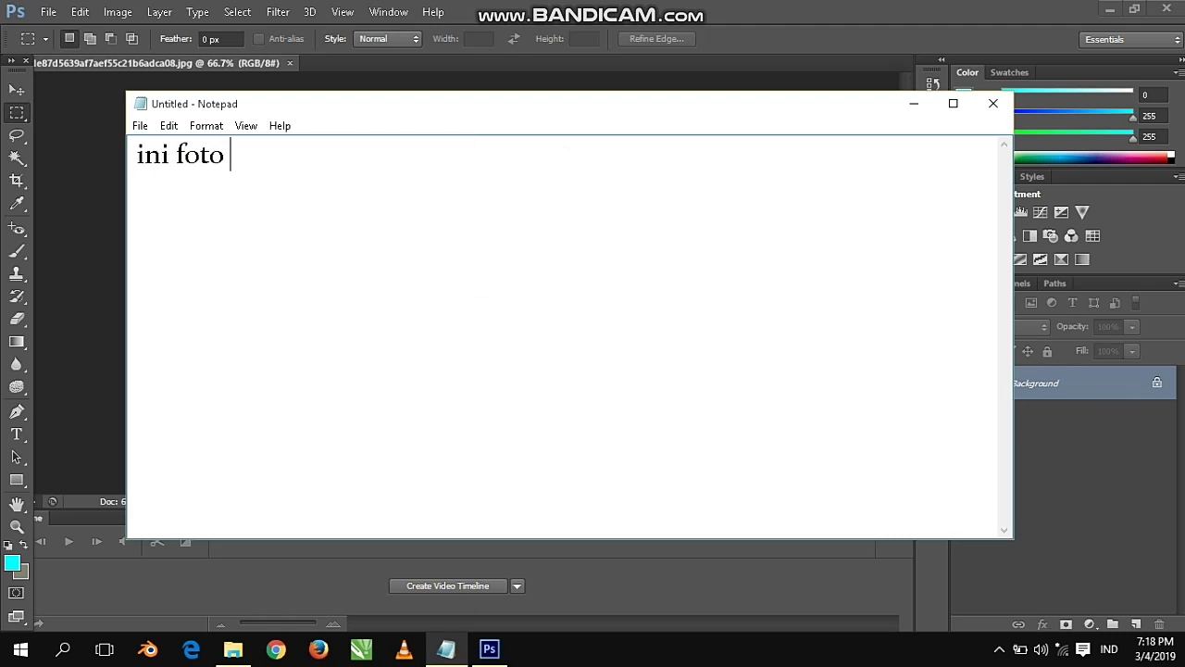
type("yang sudah saya siapkan untuk ba")
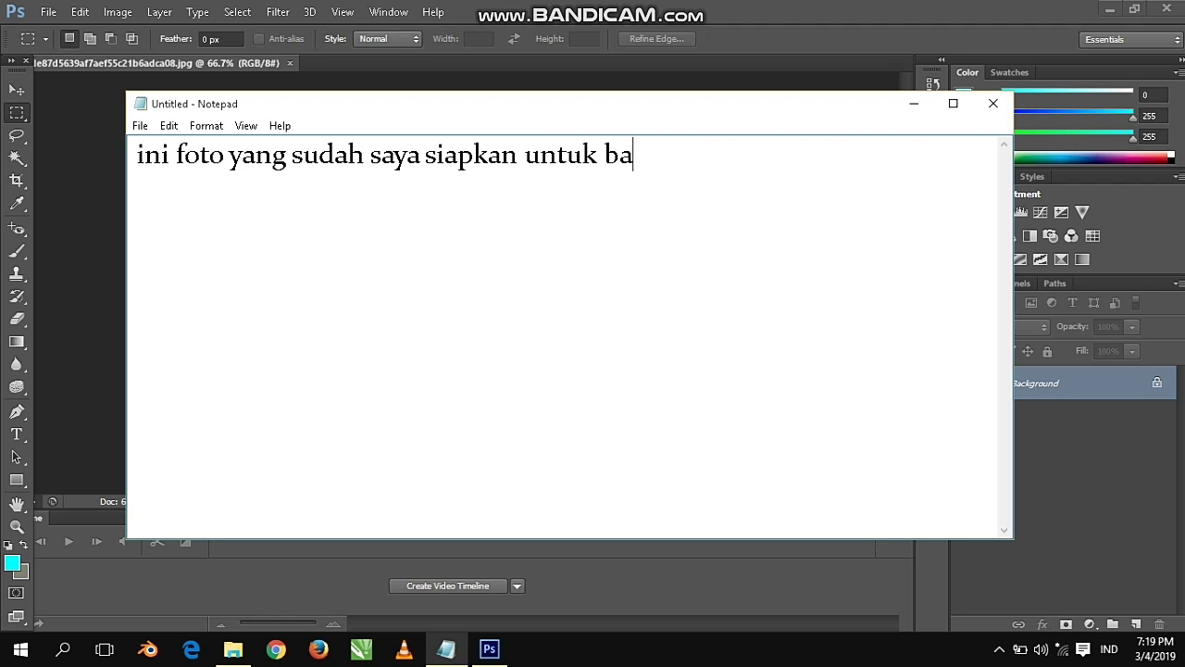
type("ckgrou")
type("nd posternya")
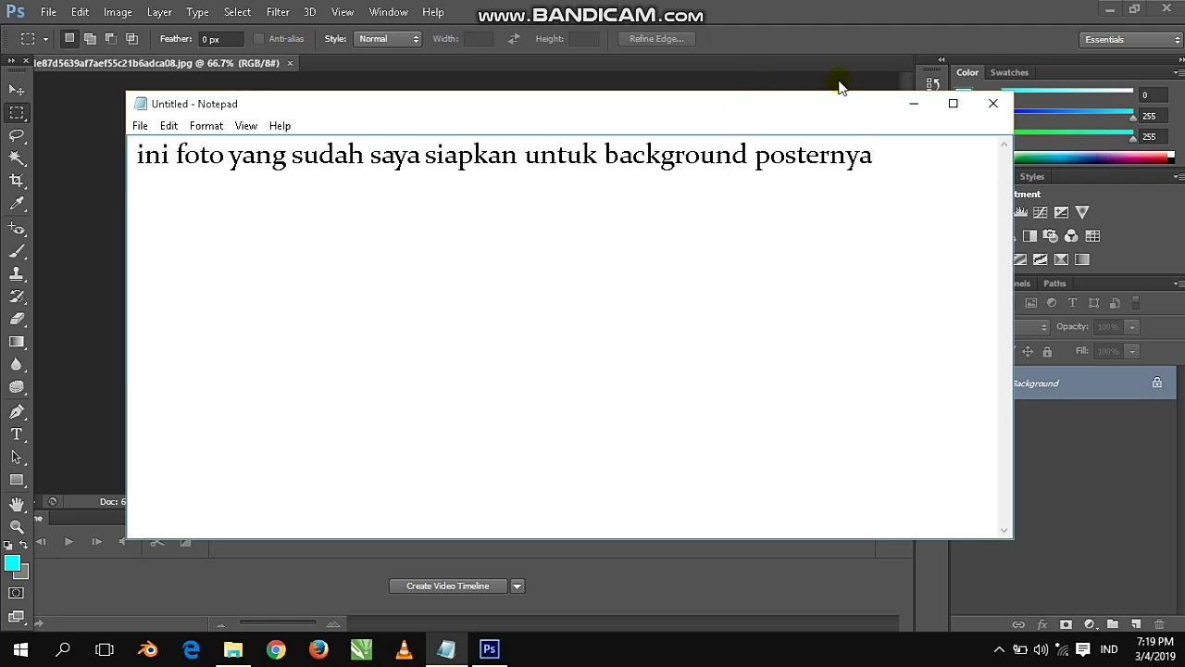
left_click(913, 103)
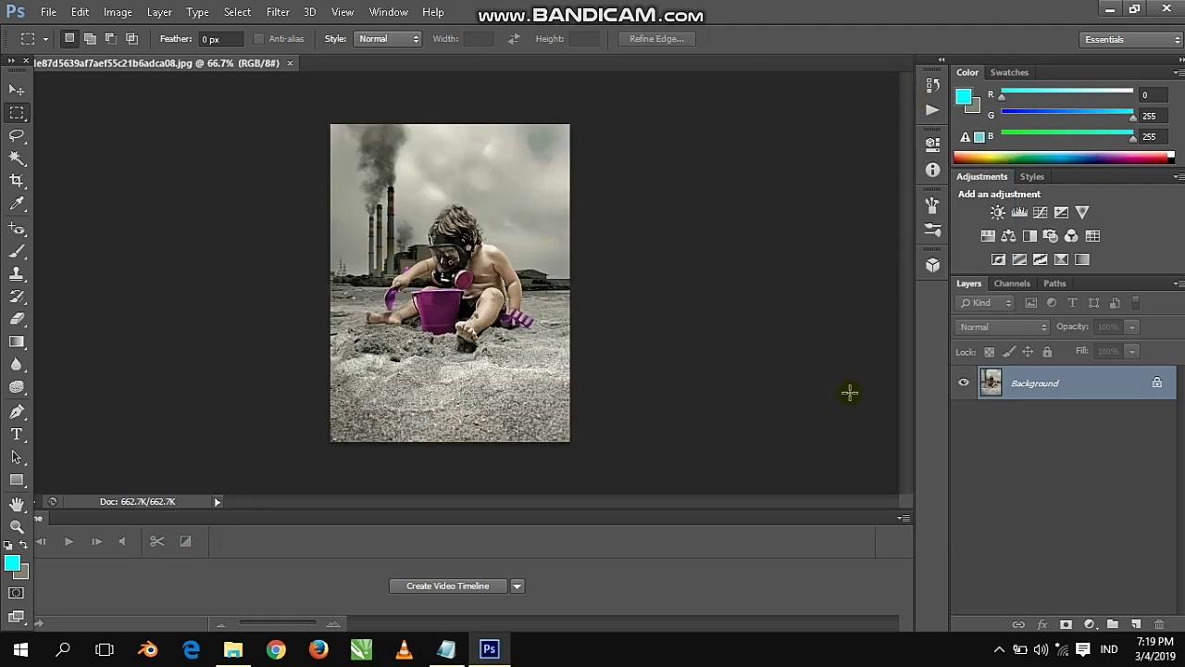
Add a Channel Mixer layer with Red output's Red, Green, Blue and Constant at -200
left_click(1089, 624)
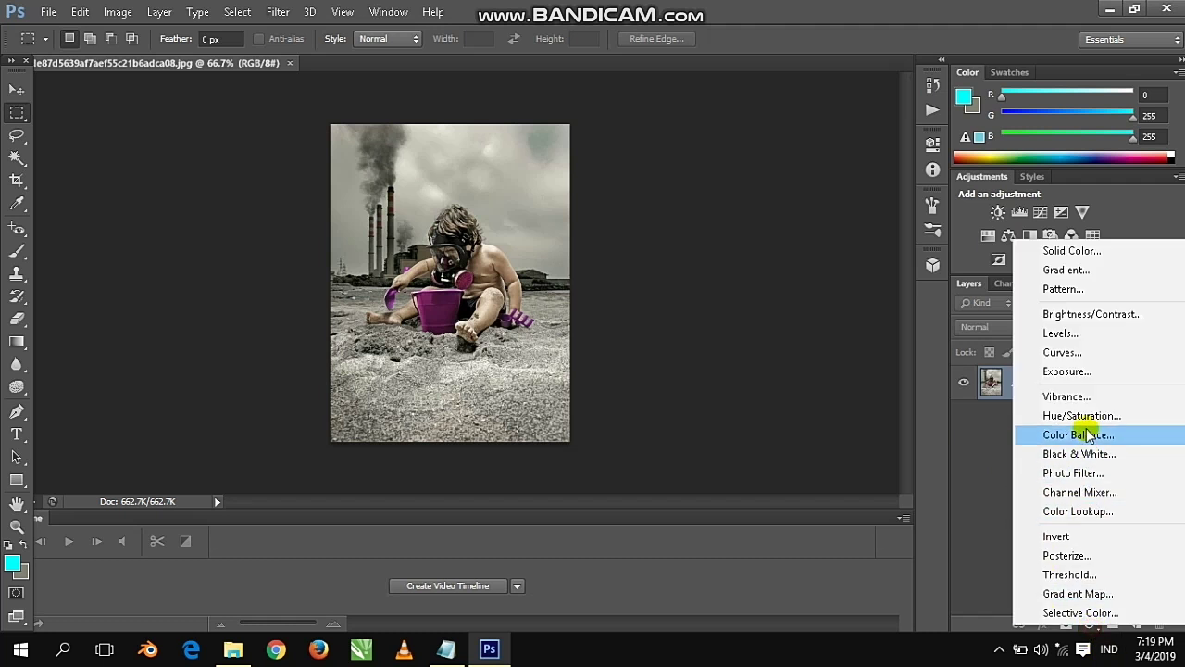
left_click(1079, 491)
left_click_drag(792, 280, 648, 282)
left_click_drag(783, 315, 678, 315)
left_click_drag(783, 350, 678, 350)
left_click_drag(783, 413, 640, 415)
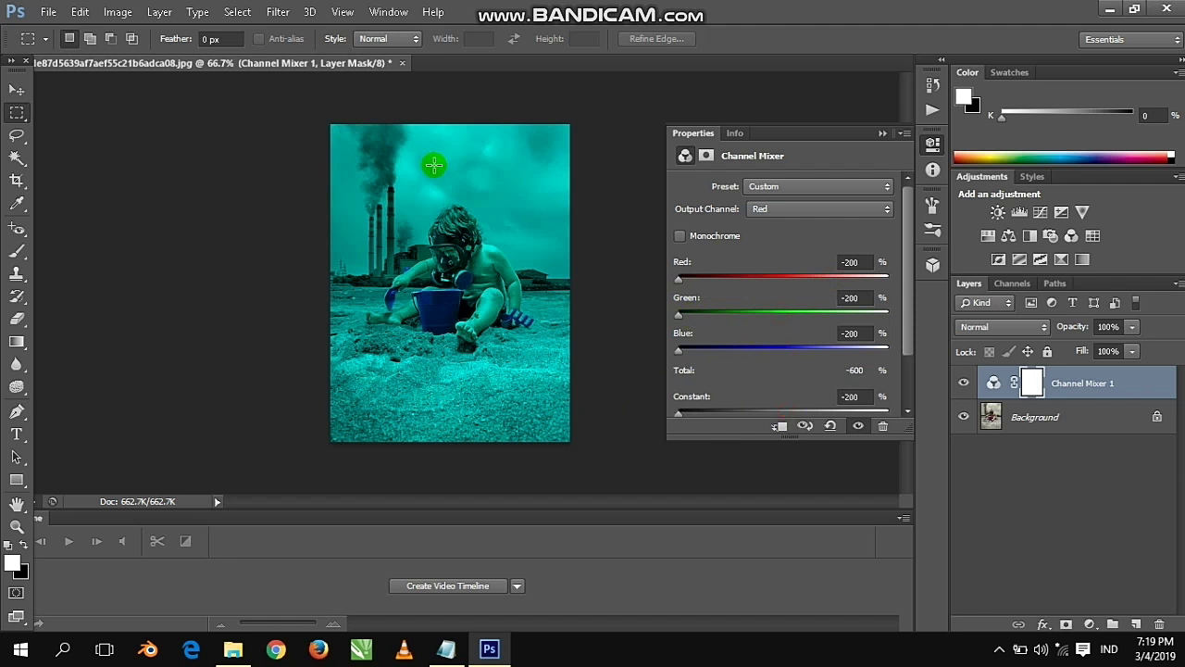
left_click(879, 134)
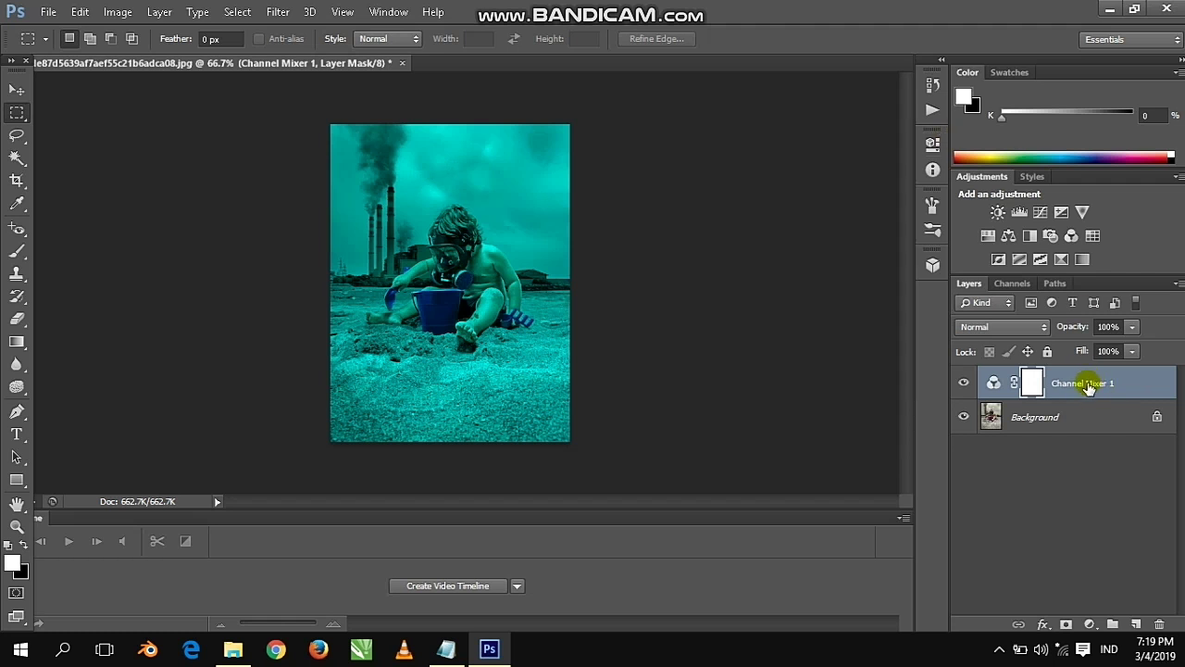
left_click_drag(1070, 420, 1075, 398)
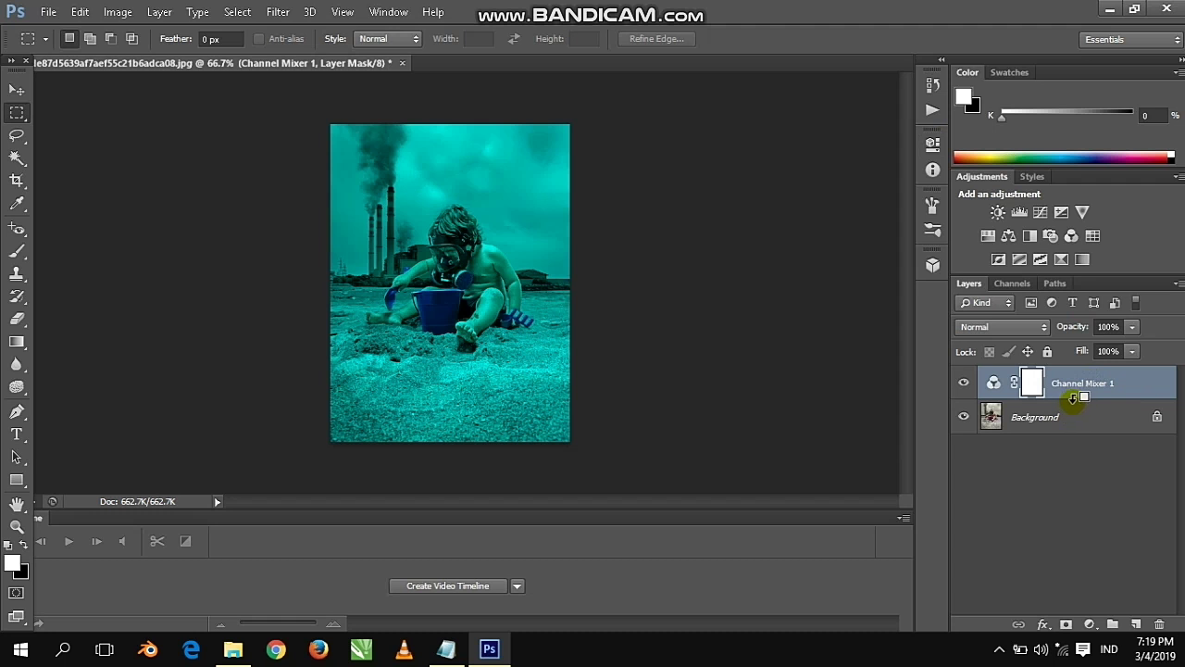
left_click(447, 648)
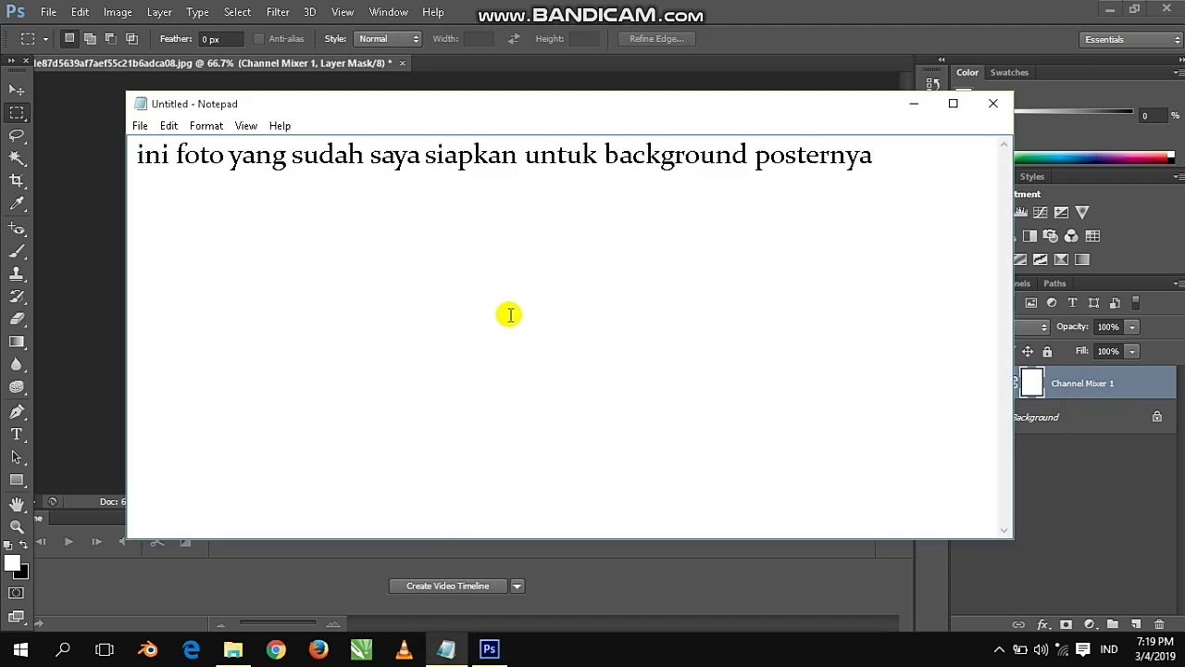
Rewrite the Notepad note as a tip: hold Alt and aim at the layer below
key("ctrl+a")
key("BackSpace")
type("penc")
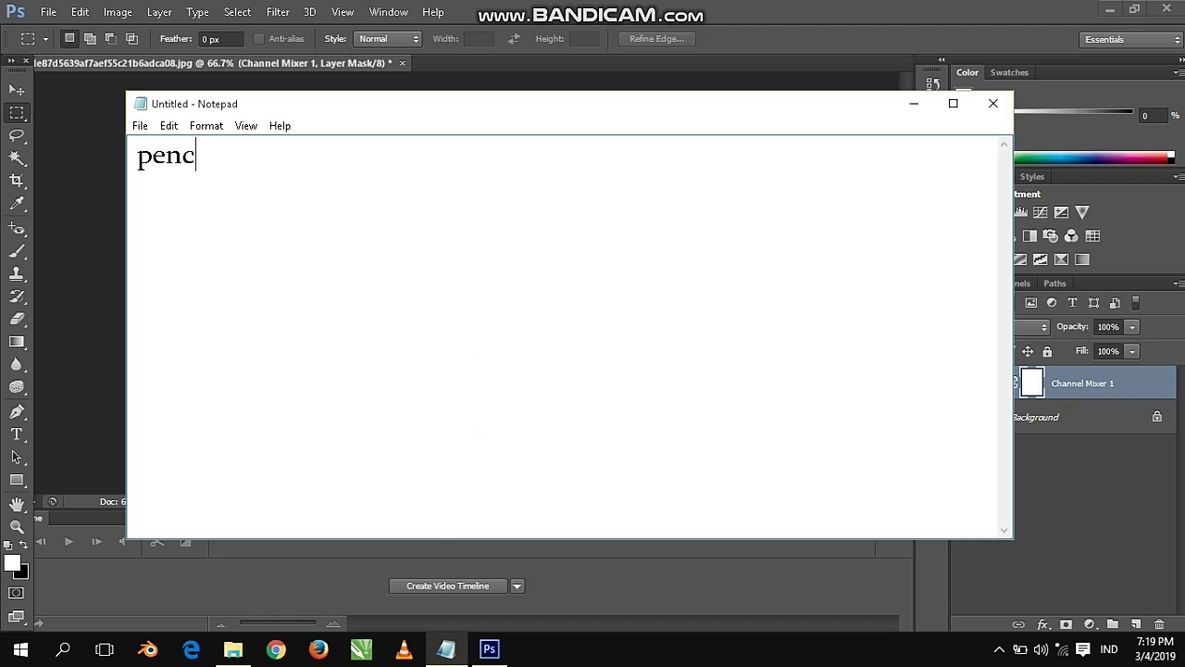
type("et alt arahkan k")
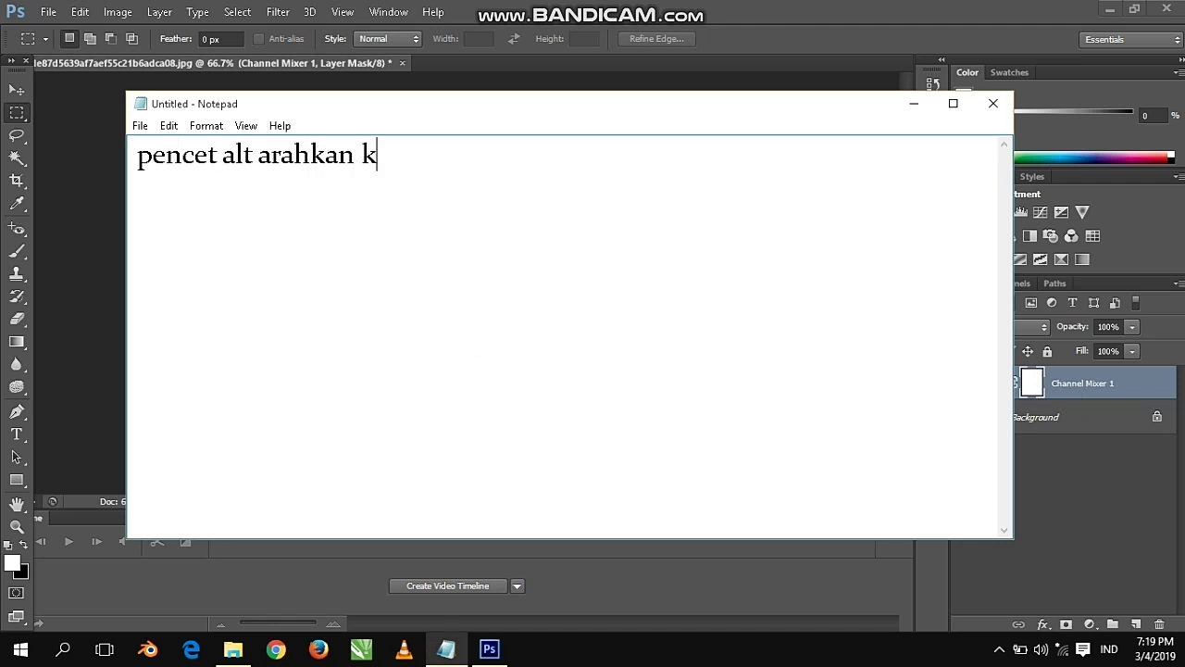
type("e bawa")
key("BackSpace")
key("BackSpace")
key("BackSpace")
Finish the Alt tip, then clip Channel Mixer 1 to the Background layer
type("wahnya")
left_click(913, 102)
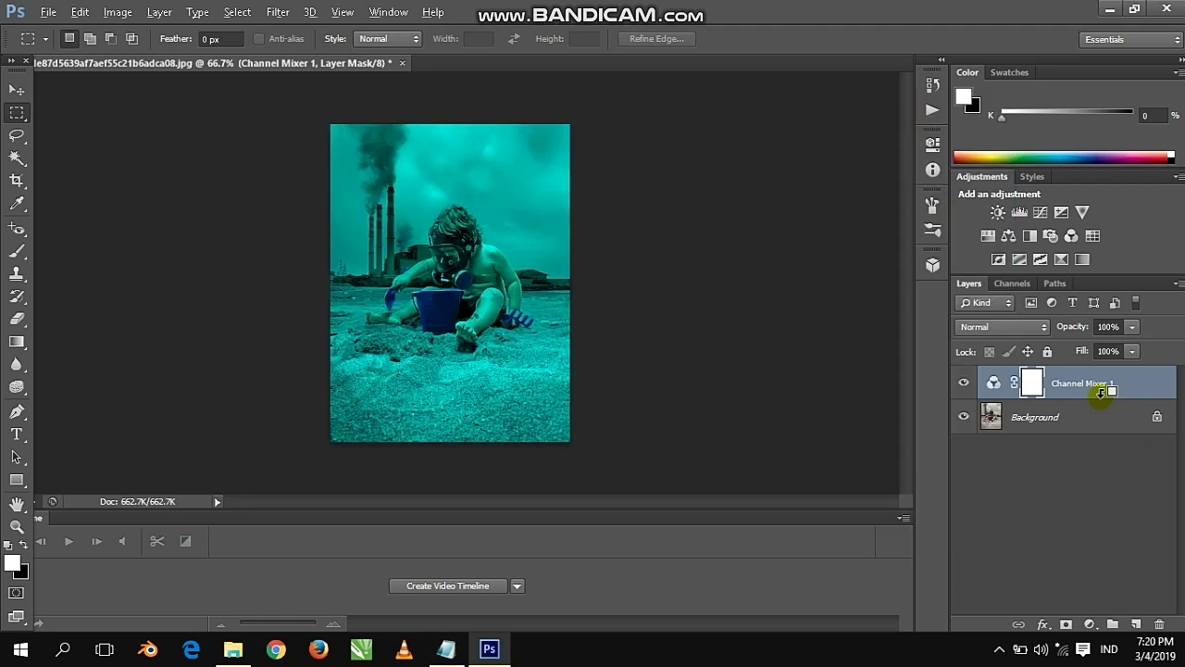
left_click(1100, 395, "alt")
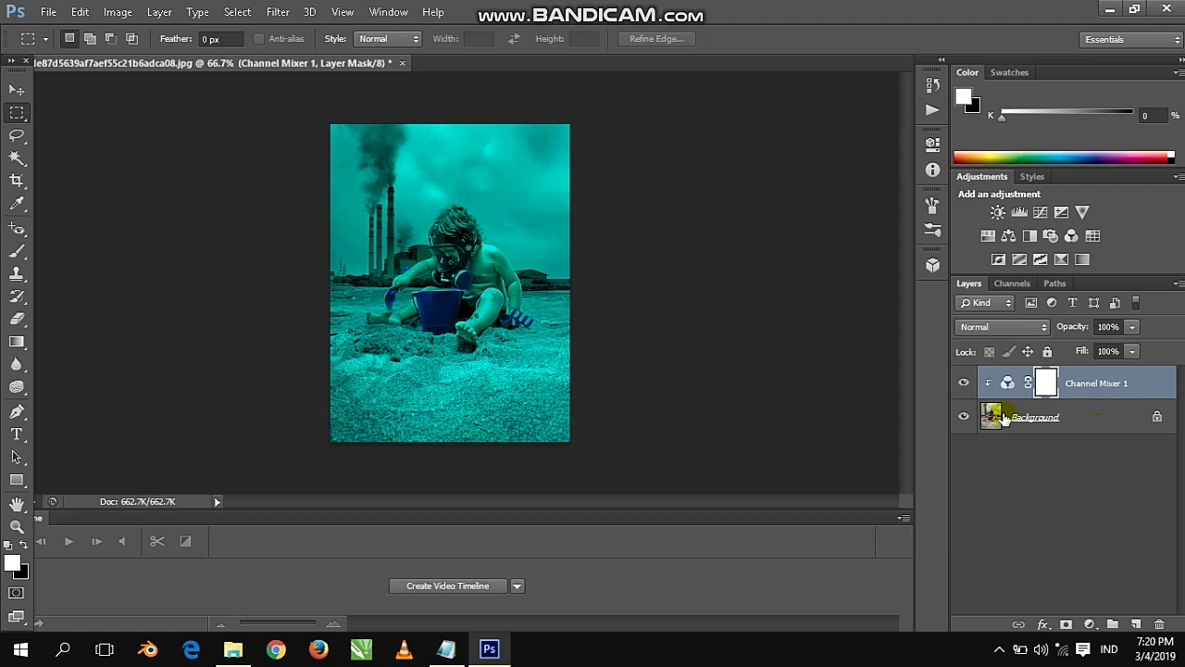
left_click(17, 89)
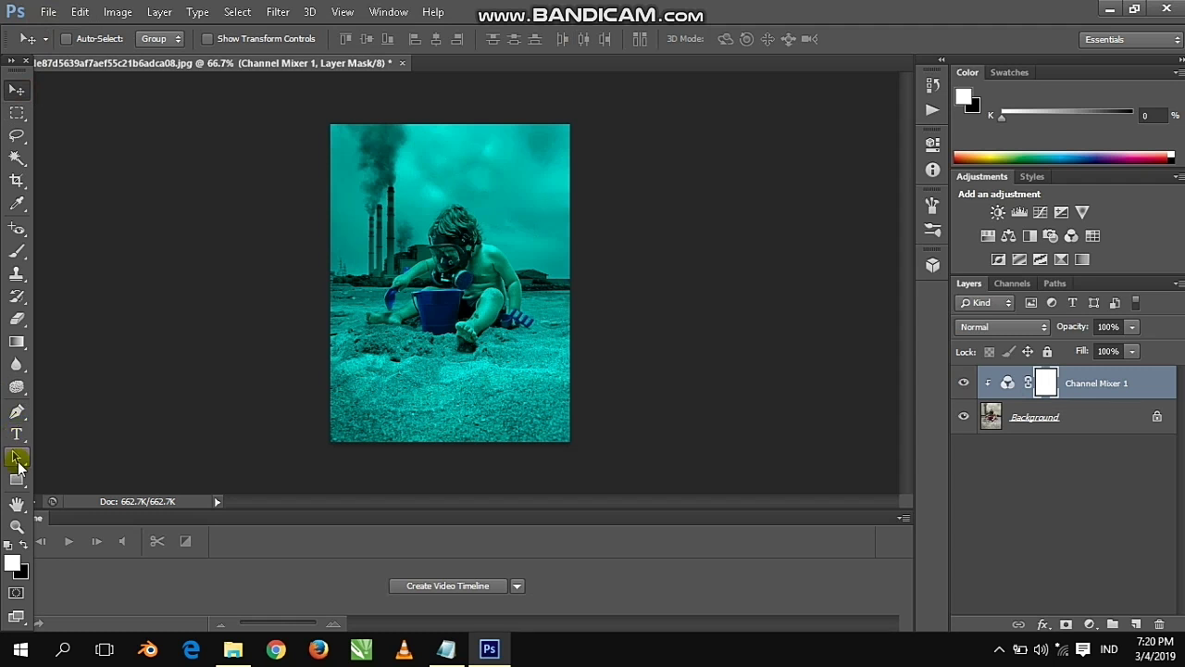
Reset colours to black and white and drag a first gradient up from the Background photo's bottom
left_click(17, 342)
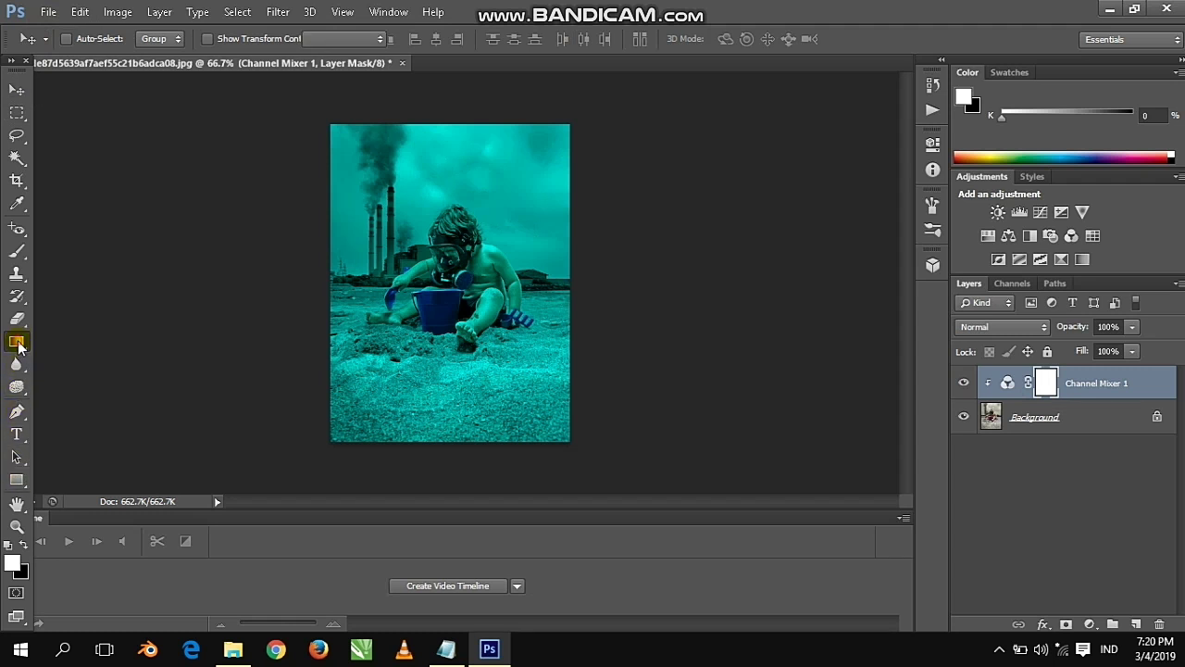
right_click(16, 342)
left_click(74, 339)
left_click_drag(447, 459, 448, 124)
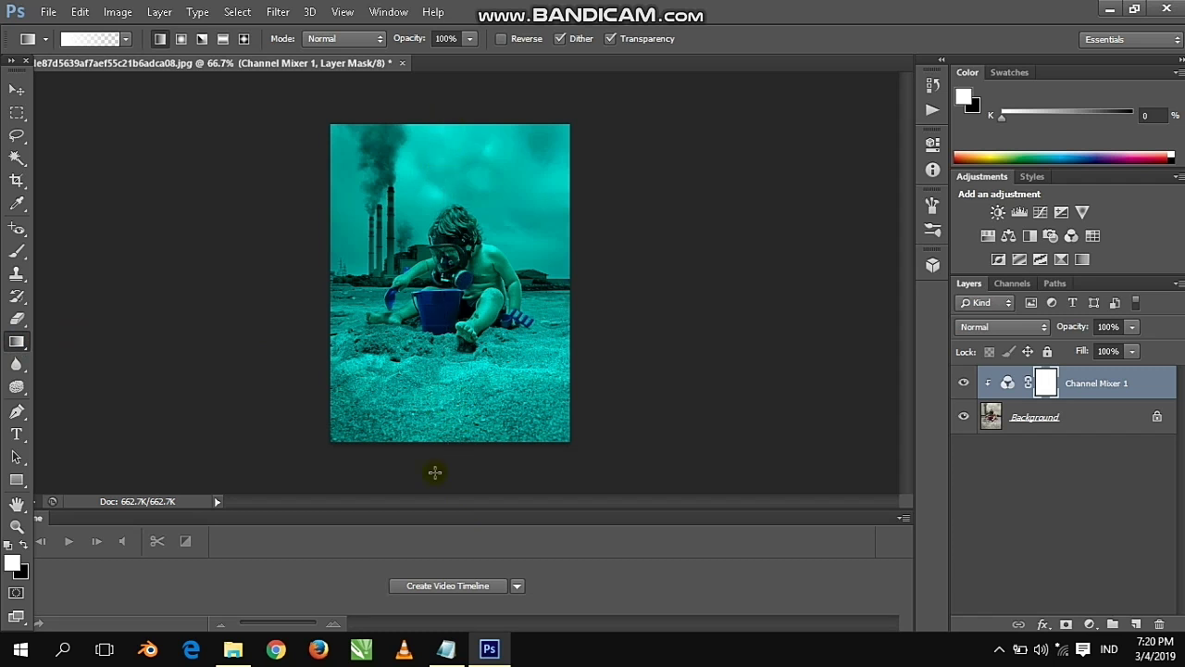
left_click(24, 545)
mouse_move(452, 450)
left_mouse_down()
mouse_move(481, 262)
mouse_move(431, 139)
left_mouse_up()
left_click_drag(1037, 416, 1056, 384)
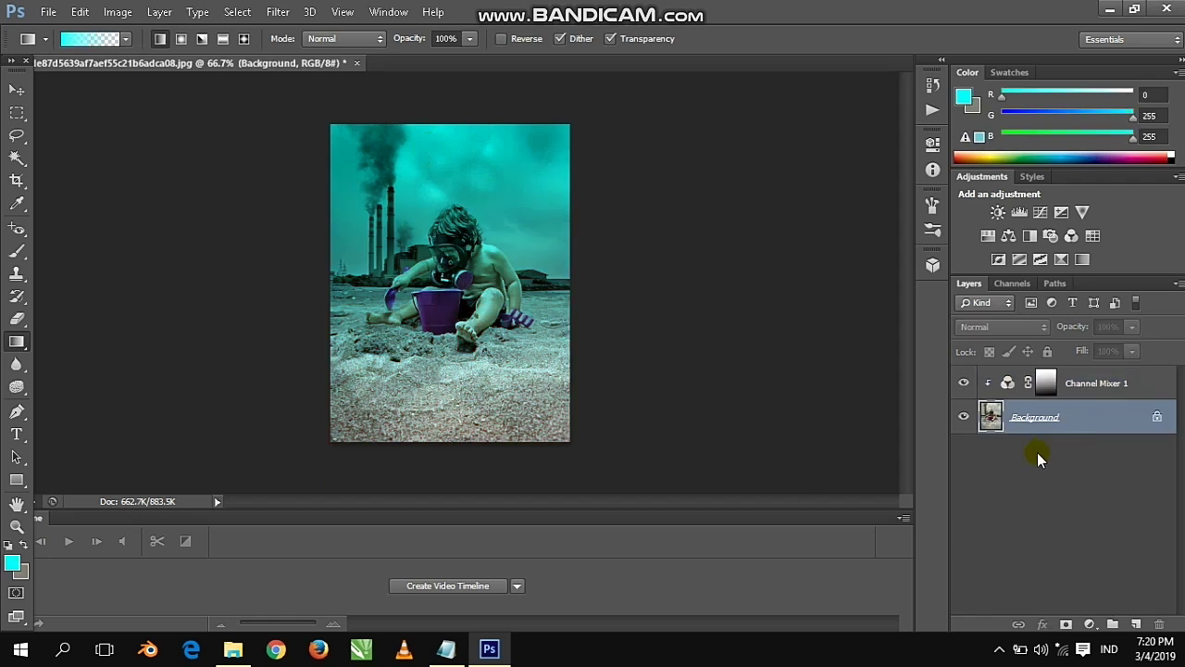
key("ctrl+z")
key("ctrl+z")
key("ctrl+z")
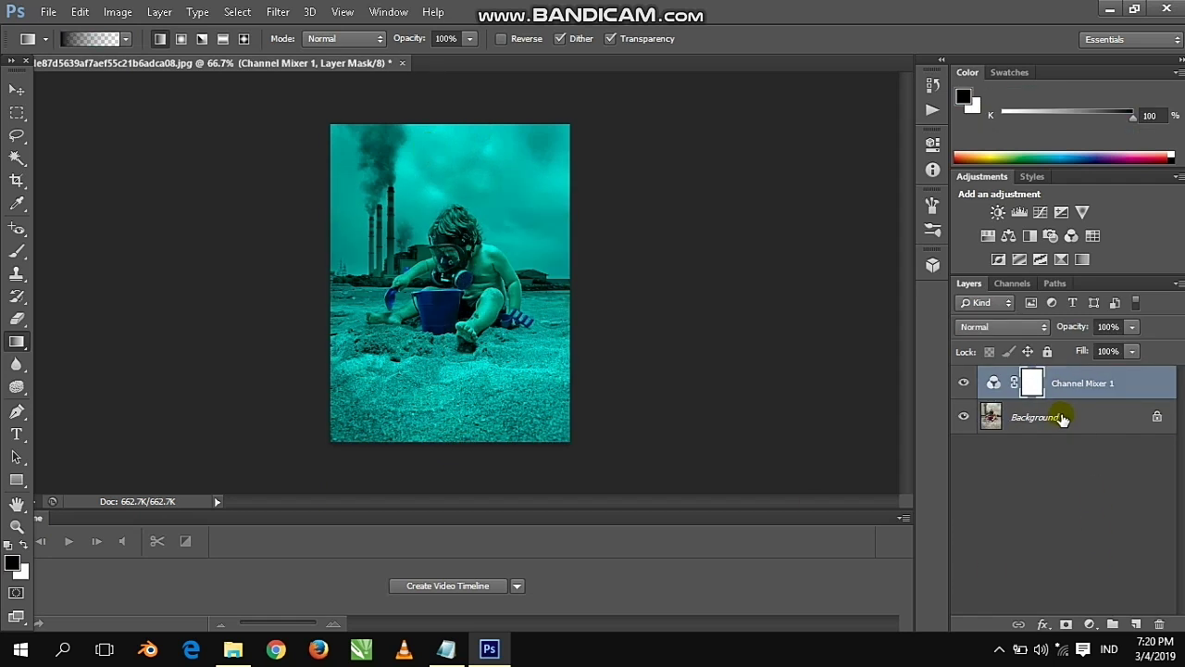
left_click(1058, 417)
mouse_move(444, 454)
left_mouse_down()
mouse_move(447, 120)
mouse_move(443, 139)
left_mouse_up()
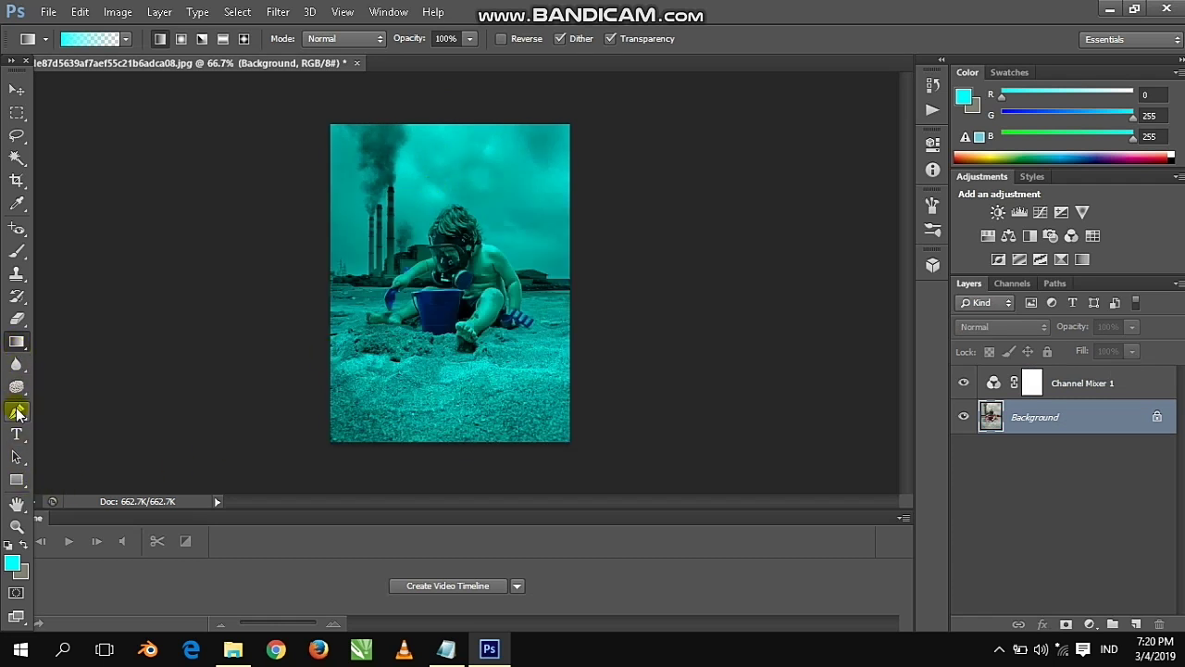
Set the foreground to black and redraw the bottom gradient until it fades smoothly into the sand
left_click(11, 564)
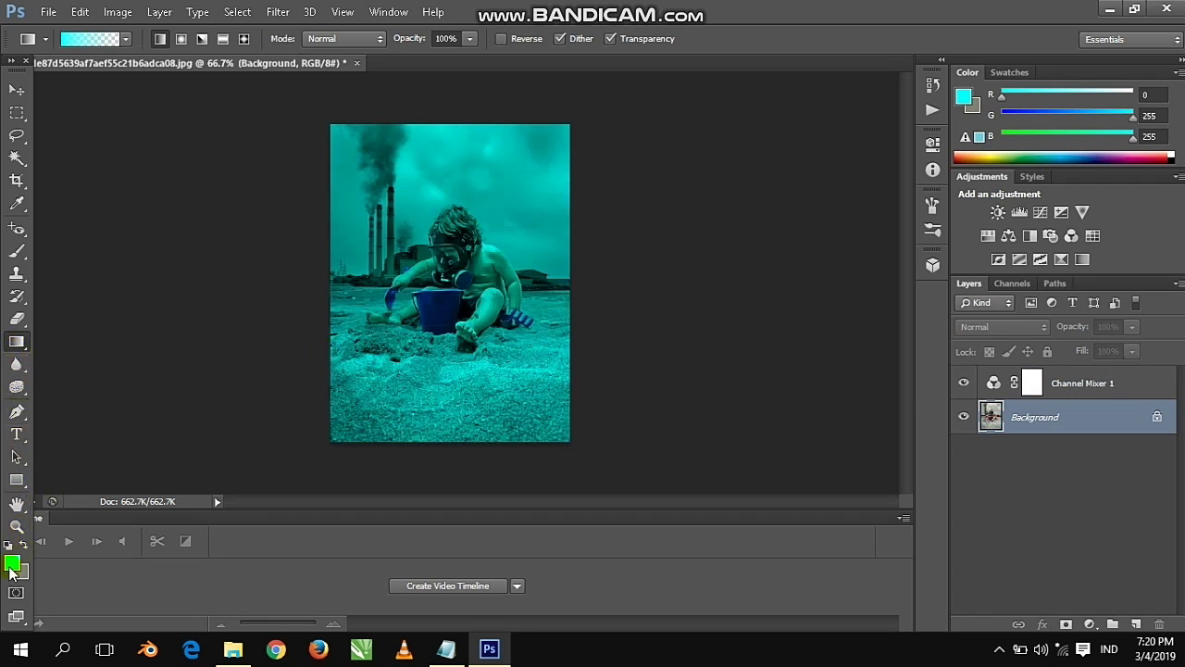
left_click_drag(480, 271, 286, 473)
left_click(732, 146)
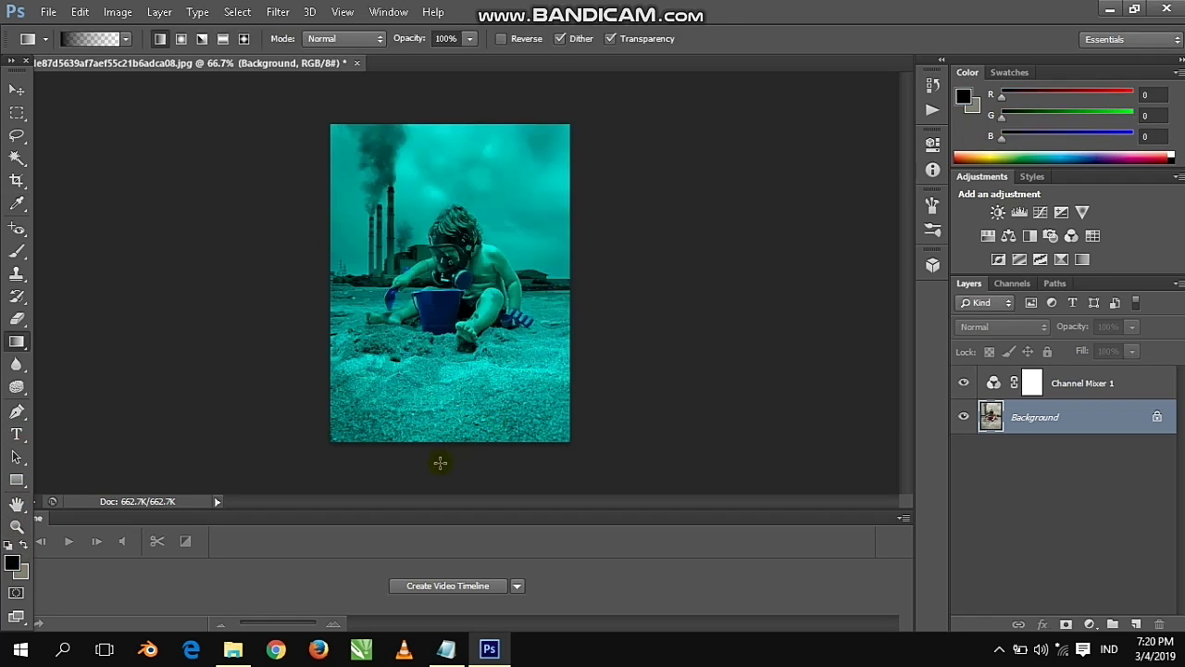
left_click_drag(458, 447, 459, 451)
key("ctrl+z")
left_click_drag(452, 407, 446, 231)
key("ctrl+z")
key("ctrl+z")
key("ctrl+z")
mouse_move(445, 402)
left_mouse_down()
mouse_move(446, 335)
mouse_move(451, 350)
left_mouse_up()
key("ctrl+z")
key("ctrl+z")
key("ctrl+z")
left_click_drag(446, 432, 448, 334)
key("ctrl+z")
left_click_drag(447, 411, 451, 315)
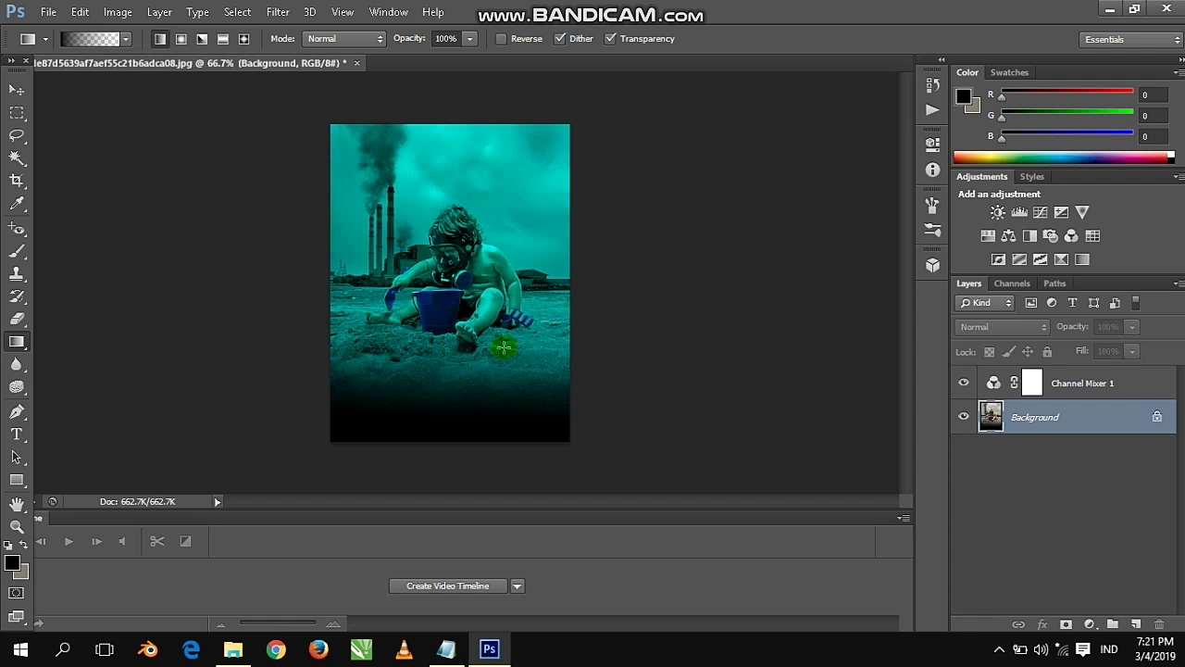
key("ctrl+z")
left_click_drag(451, 387, 453, 337)
key("ctrl+z")
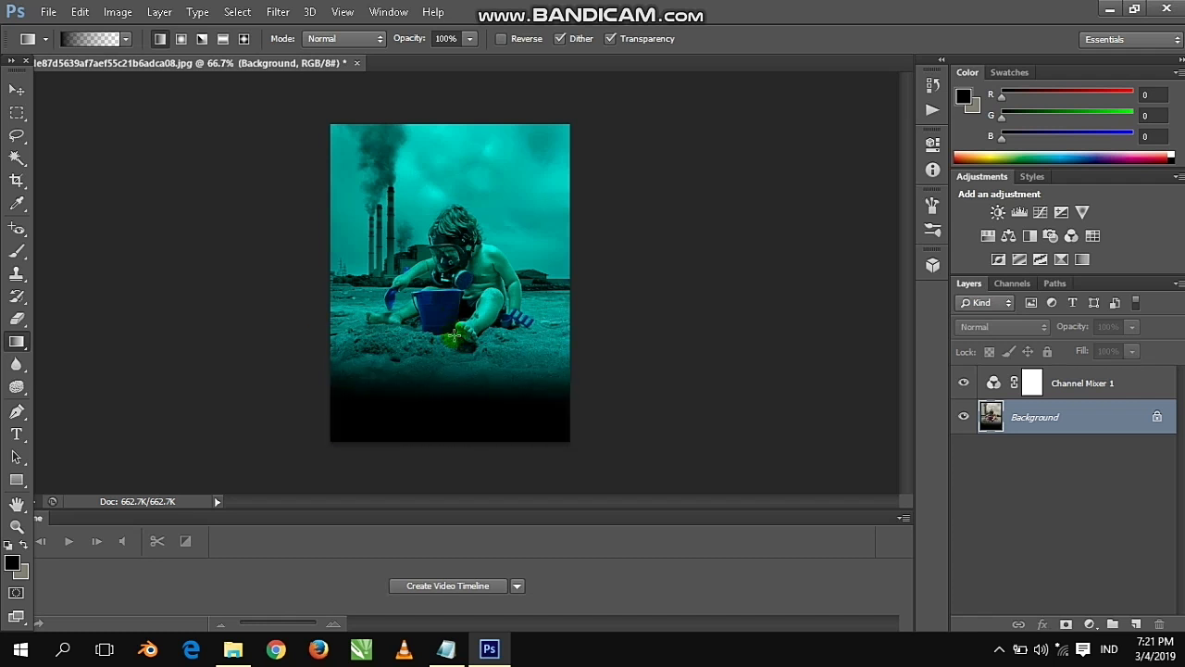
left_click(17, 96)
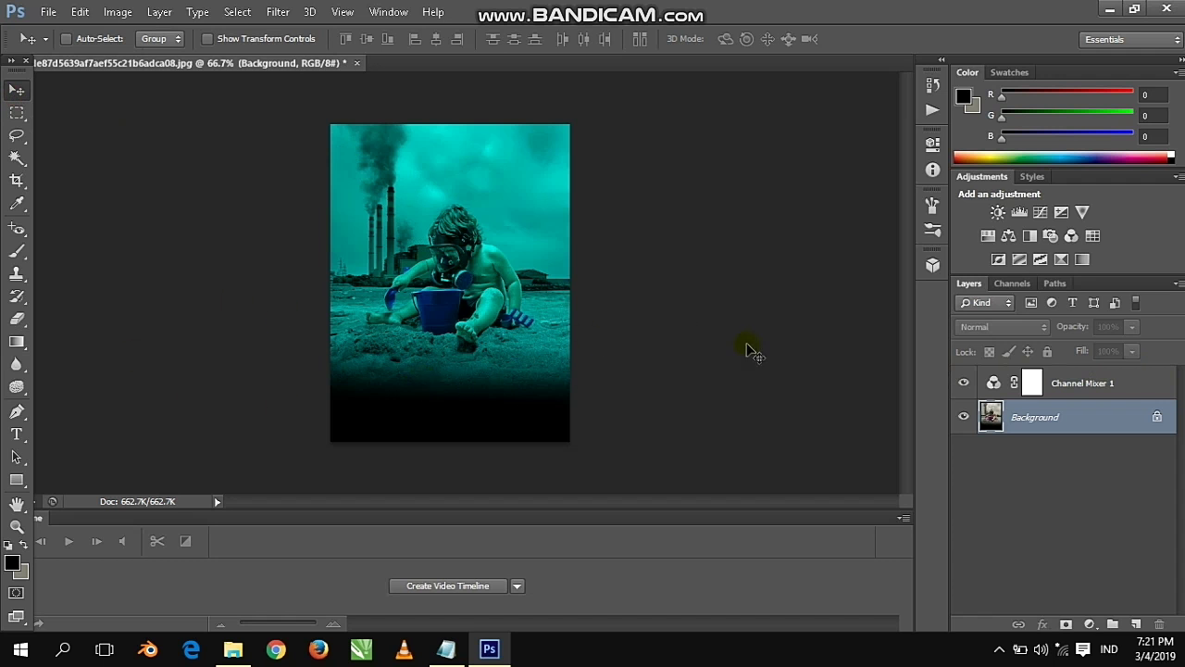
Type an 80 pt Britannic Bold 'A S A P' title and move it over the child
left_click(17, 433)
left_click(426, 378)
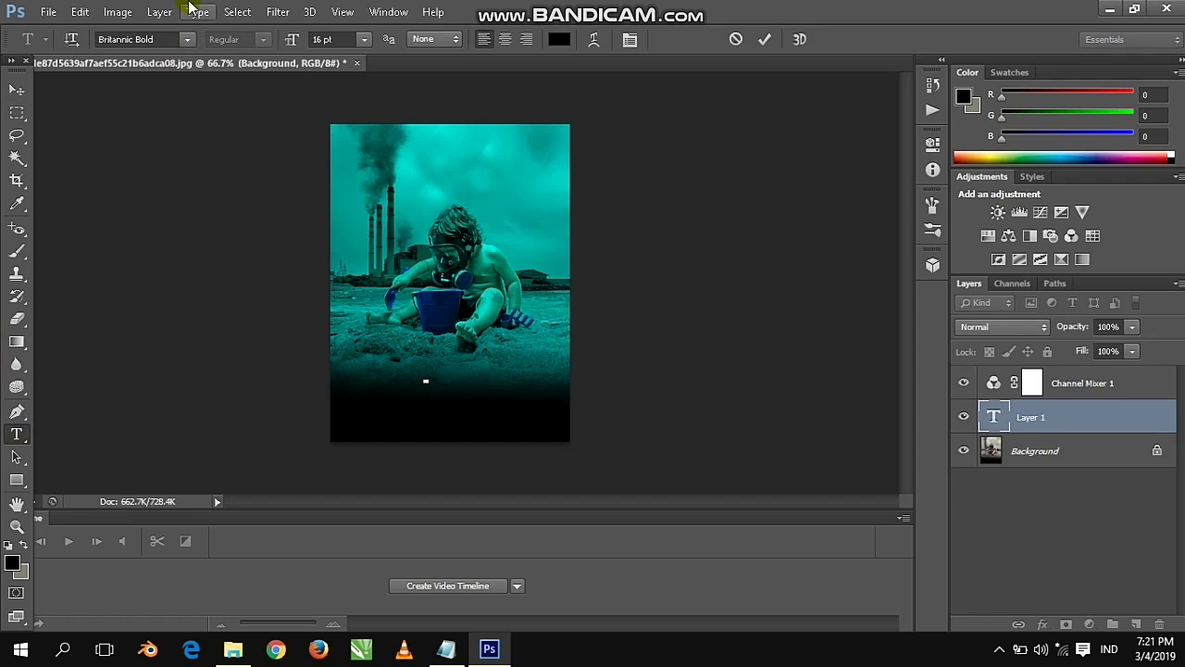
double_click(328, 39)
type("80")
key("Return")
type("A ")
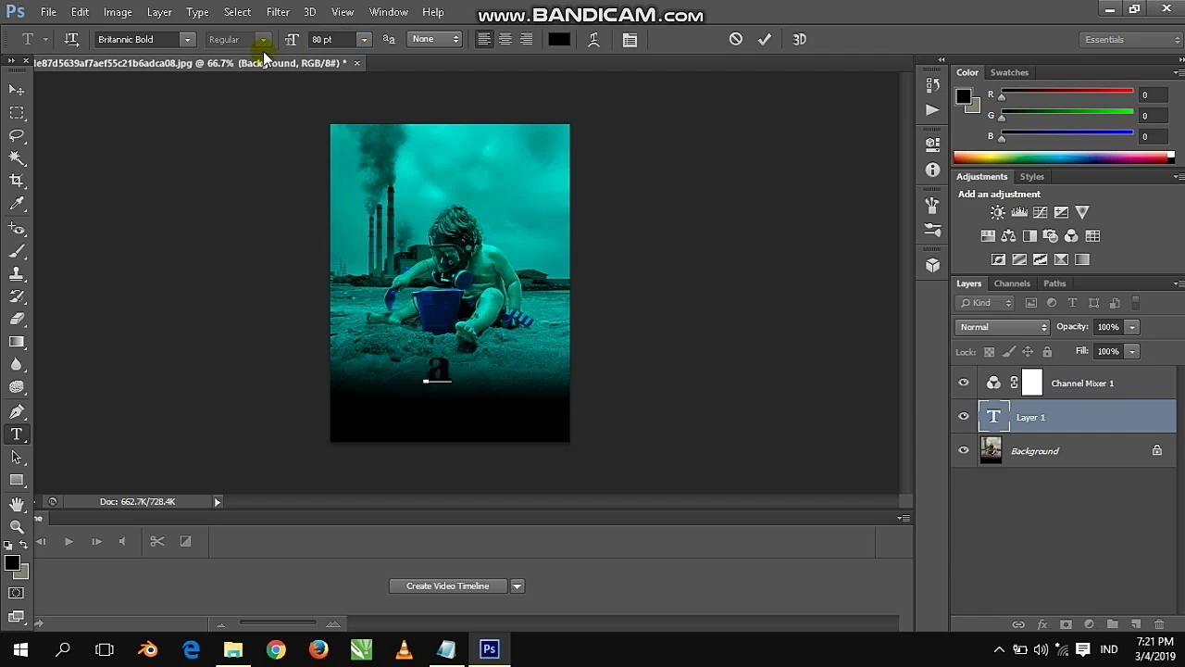
type("S A P")
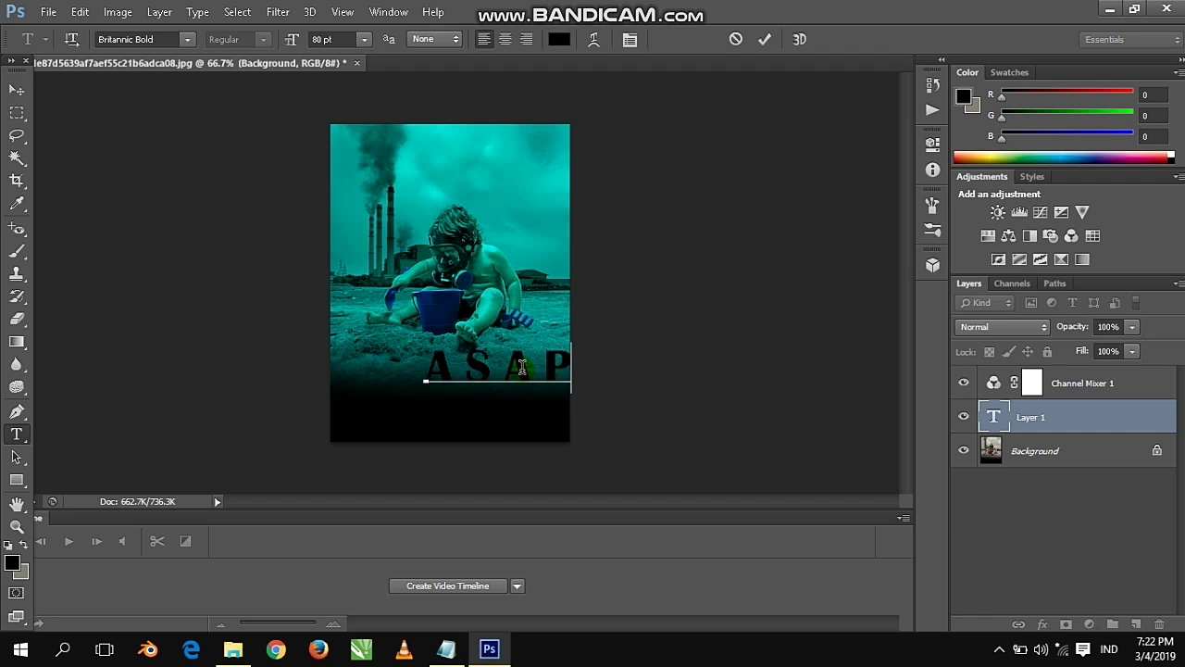
left_click(17, 92)
mouse_move(483, 337)
left_mouse_down()
mouse_move(482, 357)
mouse_move(443, 287)
left_mouse_up()
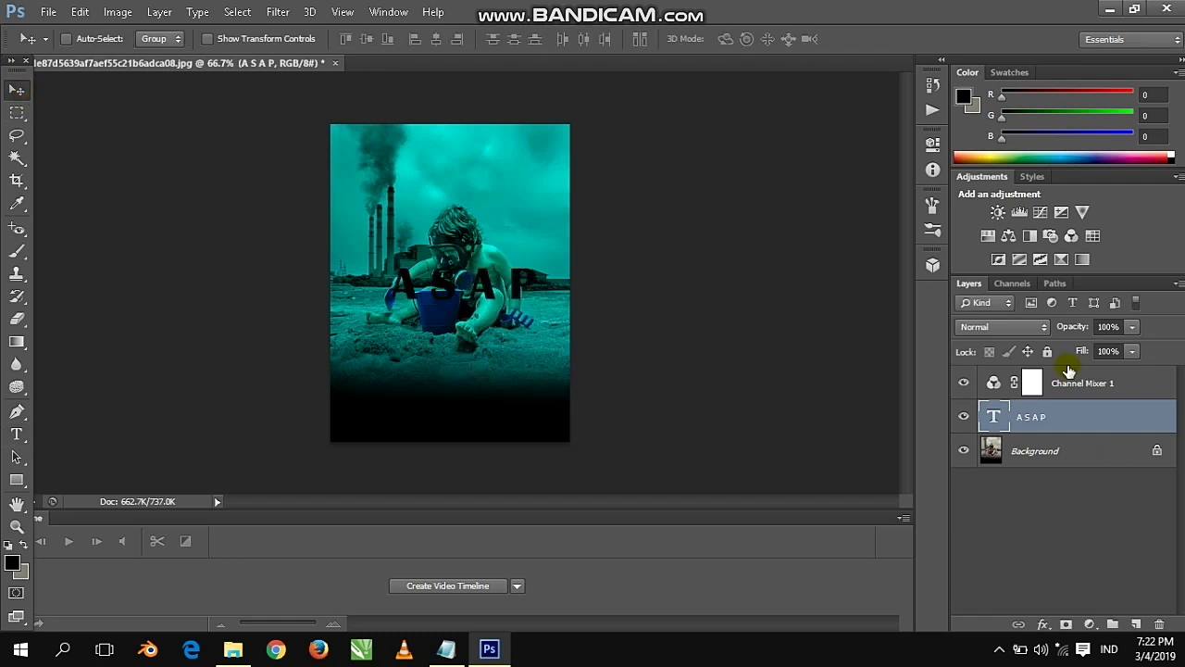
Move Channel Mixer 1 below ASAP, re-clip it to Background, and drag the title to the top
left_click_drag(1059, 385, 1056, 424)
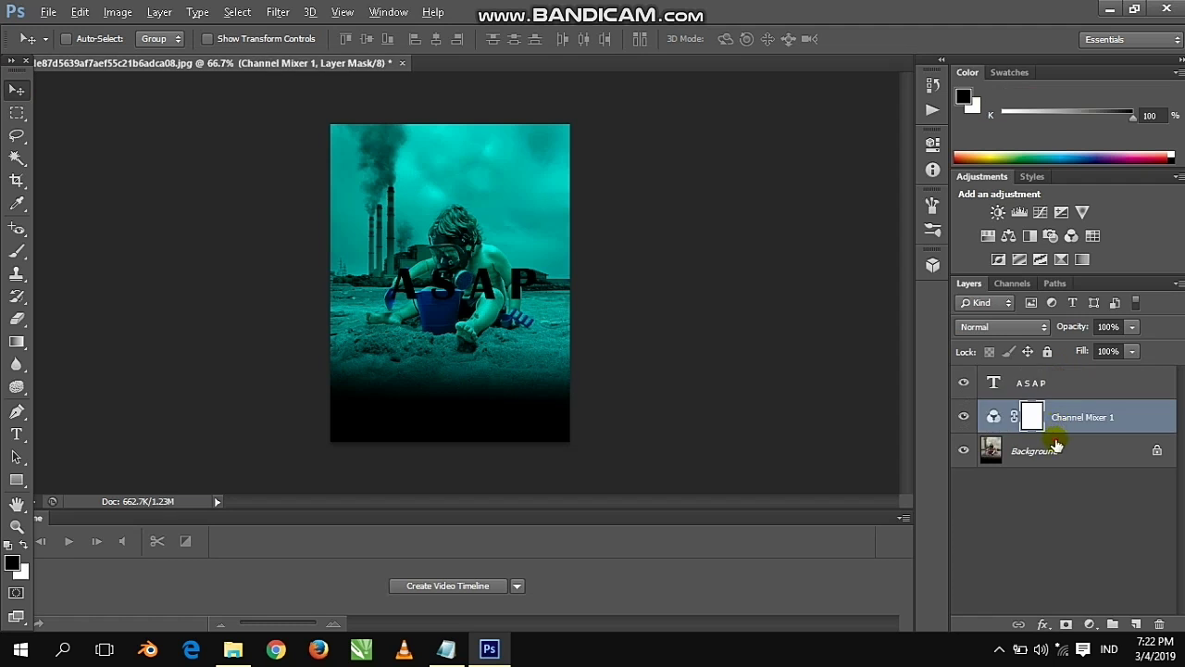
left_click_drag(1057, 445, 1061, 428)
left_click(1060, 431, "alt")
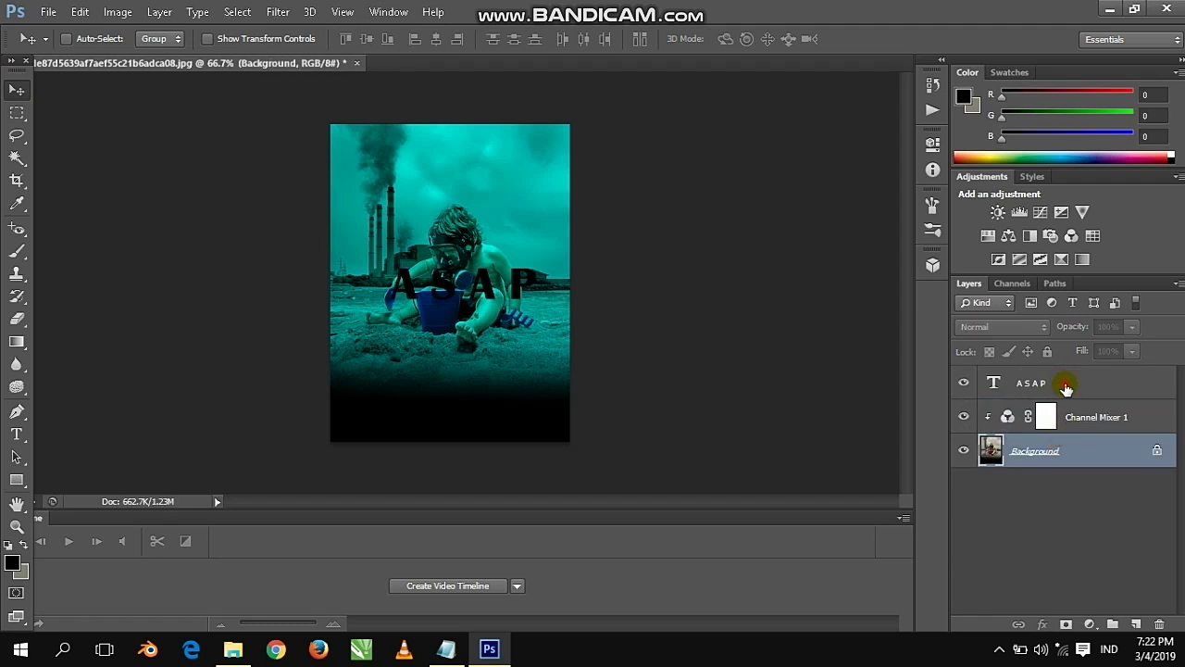
left_click(1064, 384)
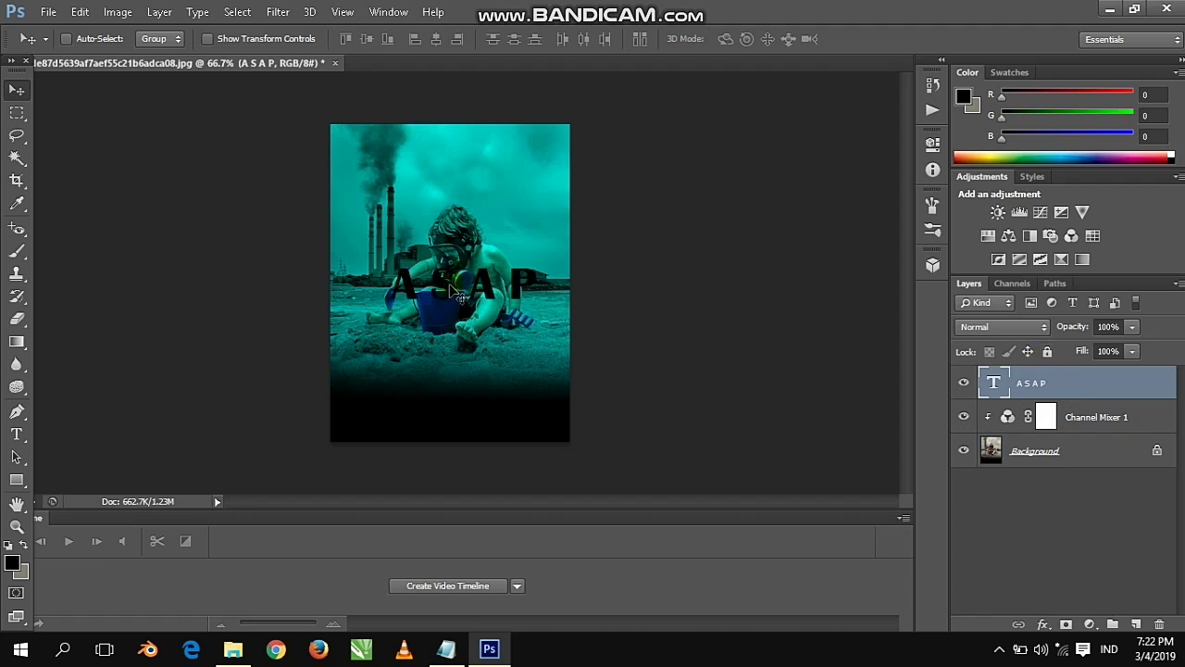
left_click_drag(456, 292, 441, 178)
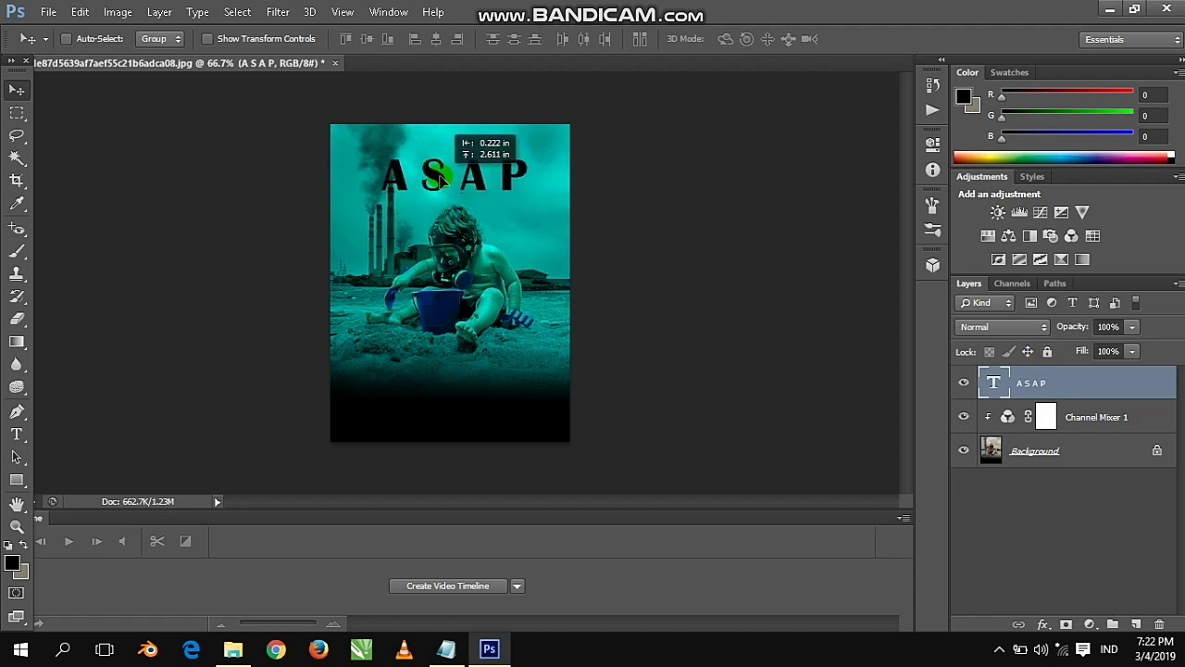
Set the ASAP layer's blend mode to Soft Light and nudge the title within the sky
left_click(968, 328)
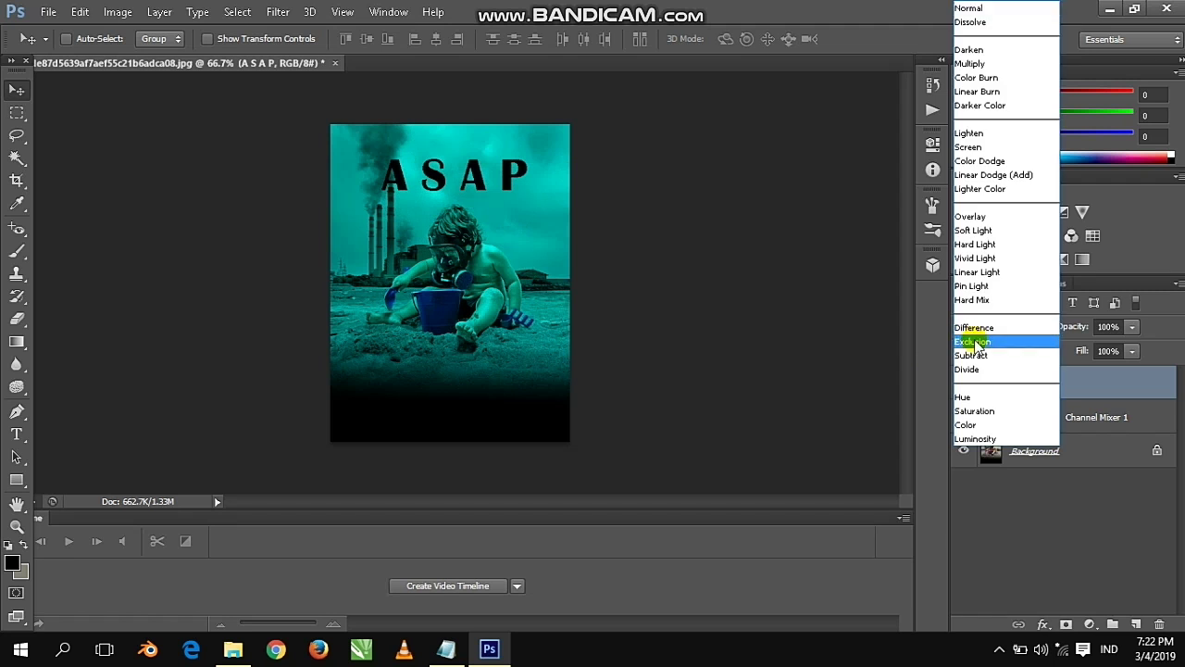
left_click(981, 272)
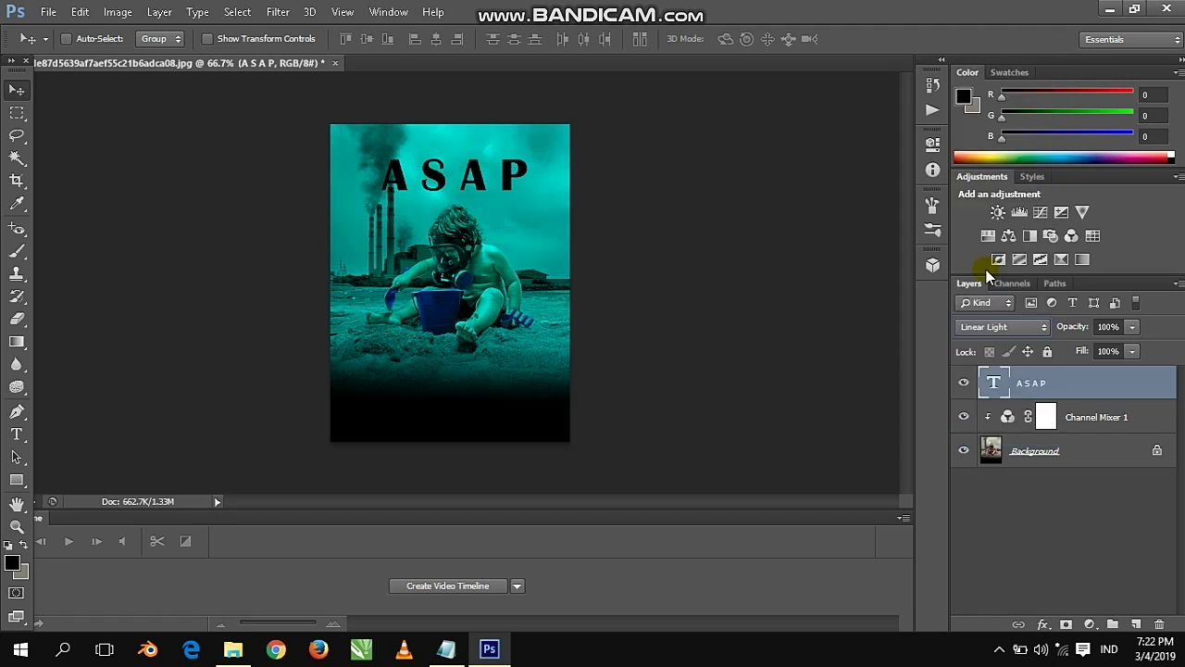
left_click(998, 326)
left_click(1018, 232)
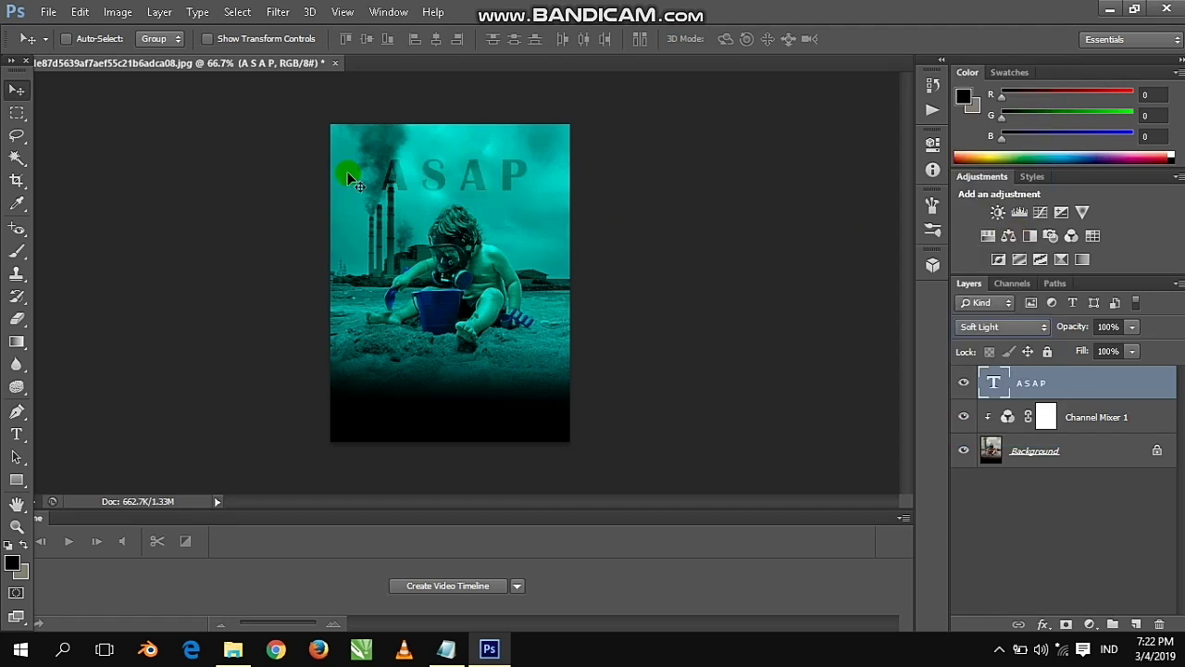
mouse_move(431, 190)
left_mouse_down()
mouse_move(436, 203)
mouse_move(435, 172)
mouse_move(472, 176)
left_mouse_up()
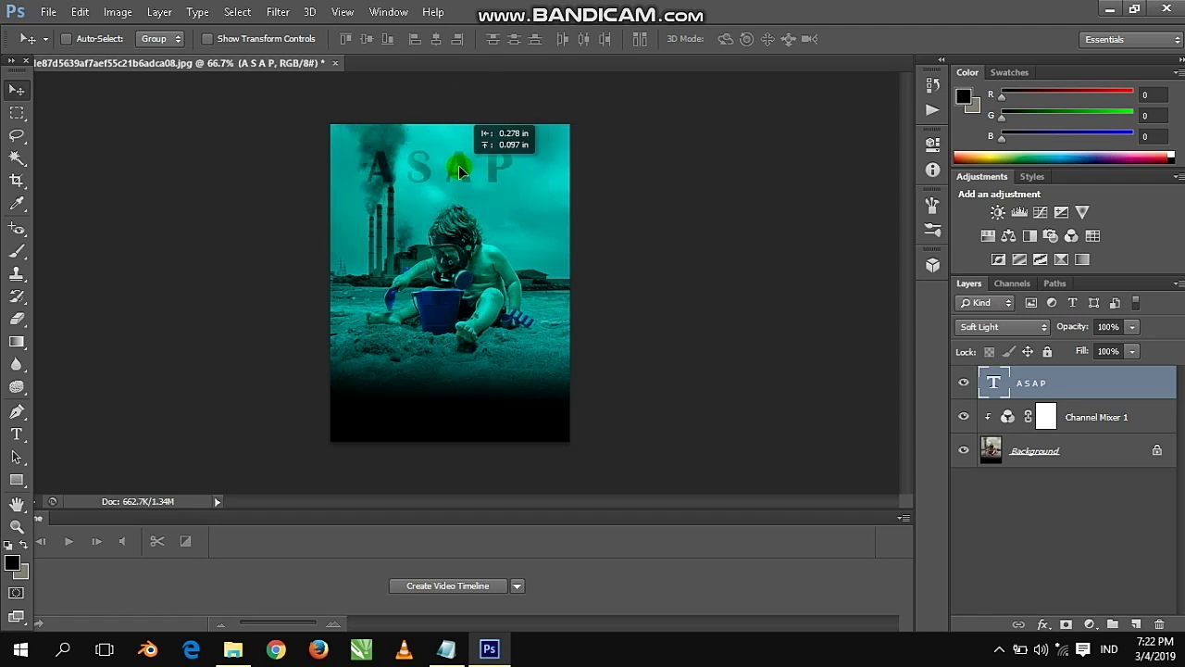
Recolour the ASAP title letters to white (ffffff) and shift the title slightly up near the top
left_click(16, 433)
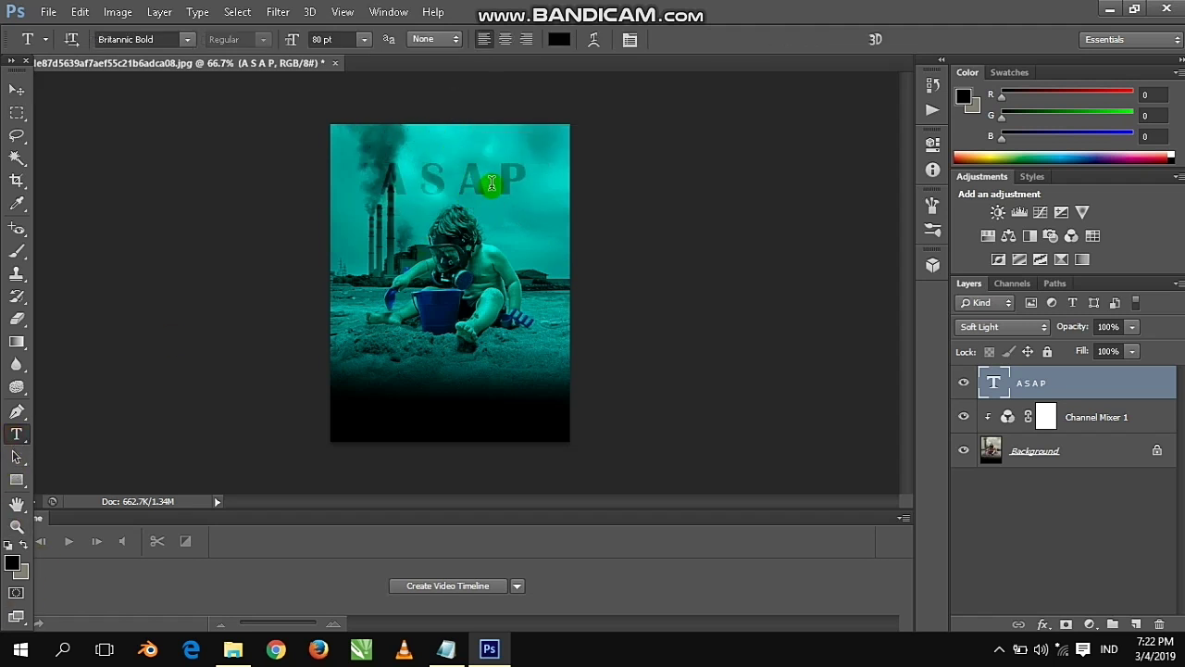
left_click(521, 172)
left_click_drag(522, 171, 379, 185)
left_click(12, 561)
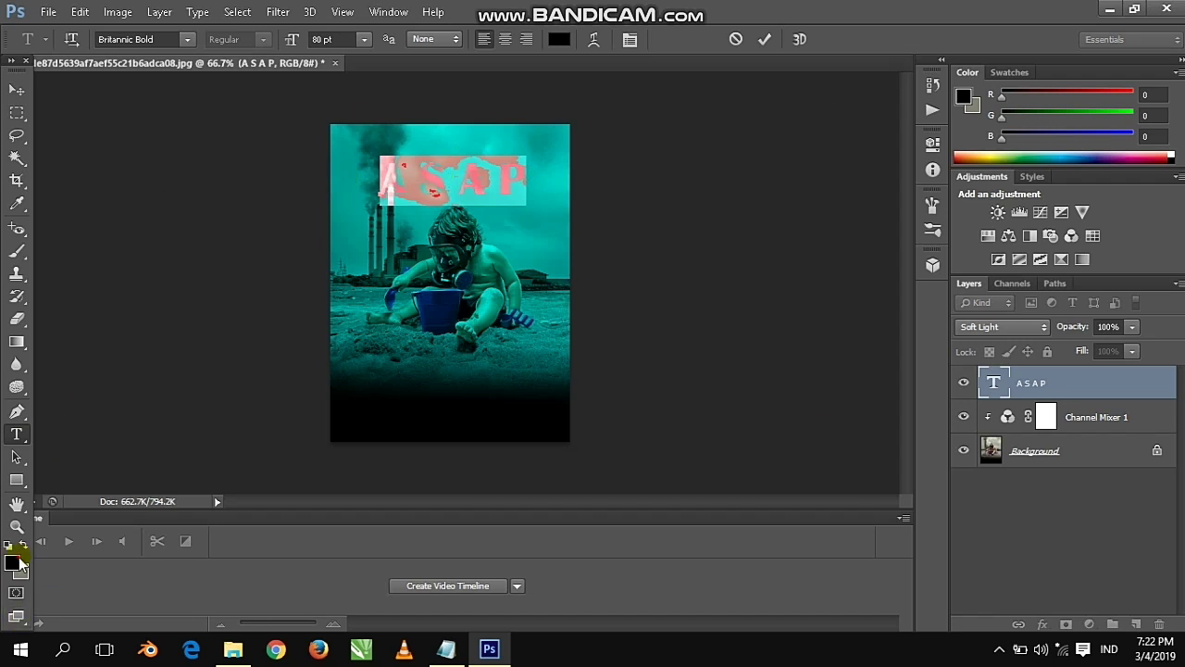
type("ffffff")
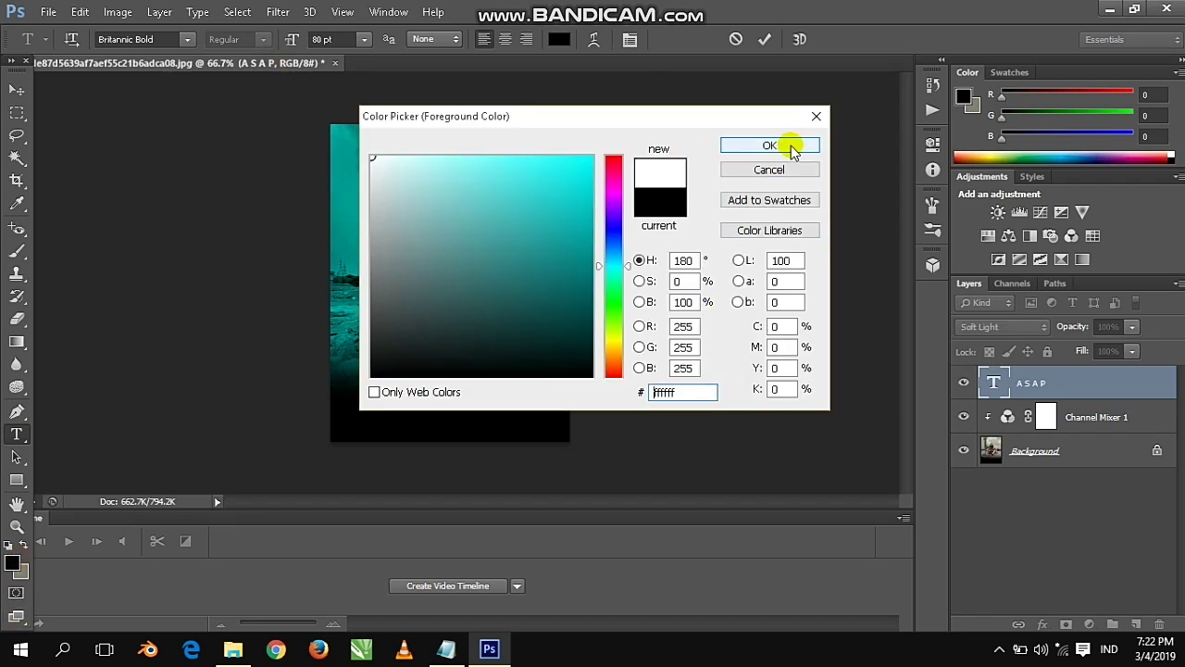
left_click(770, 145)
left_click(16, 90)
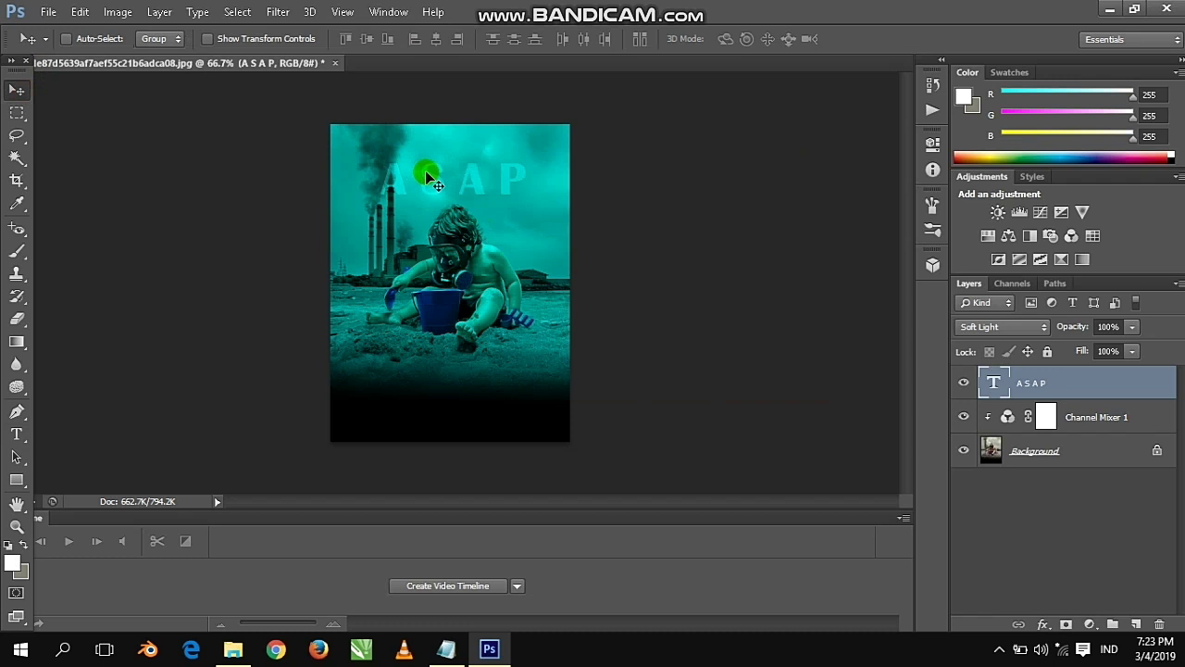
mouse_move(426, 174)
left_mouse_down()
mouse_move(423, 162)
mouse_move(397, 164)
left_mouse_up()
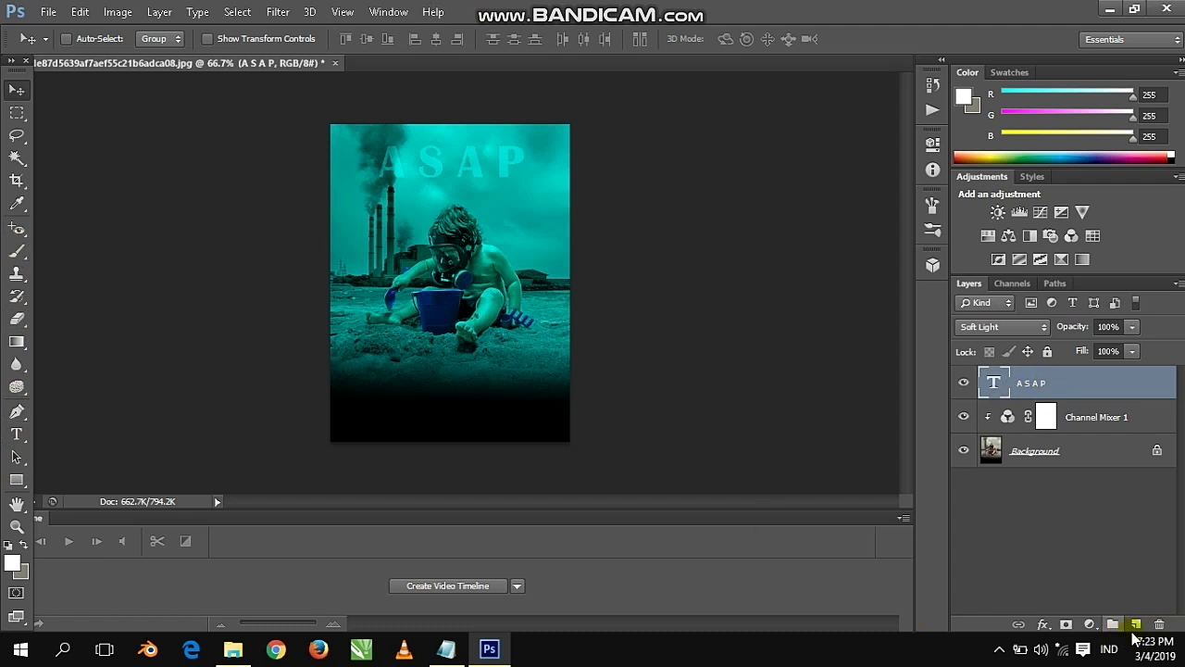
Add a new empty layer and test a 277 px smoke brush stamp, then undo it
left_click(1135, 624)
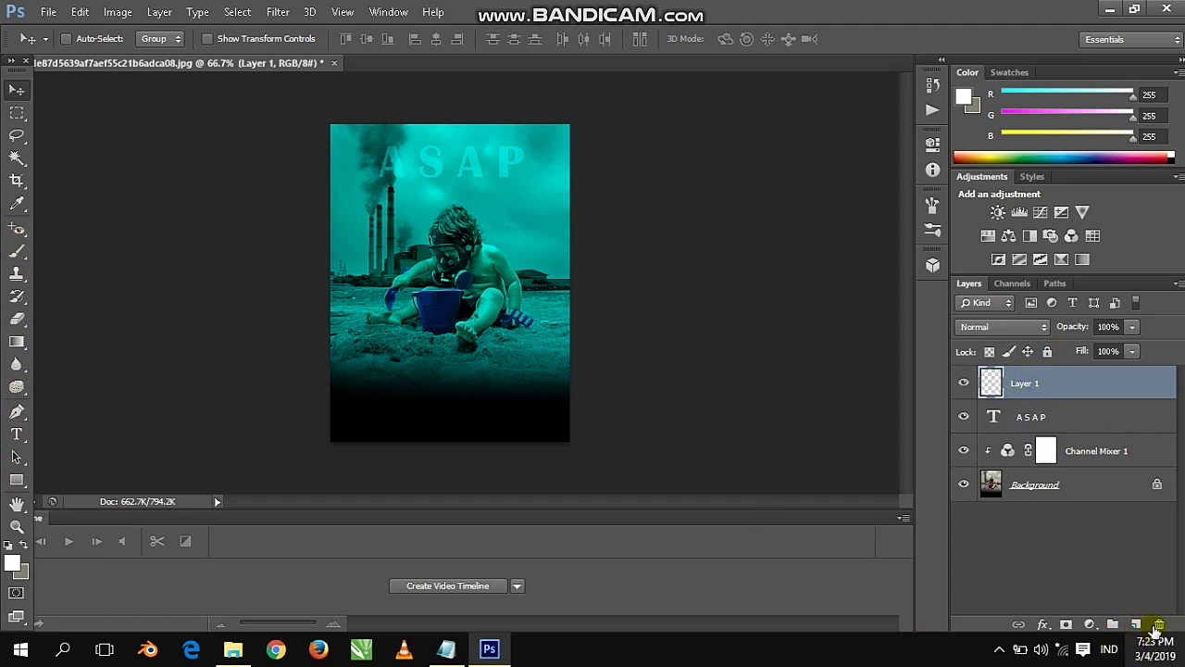
left_click(17, 250)
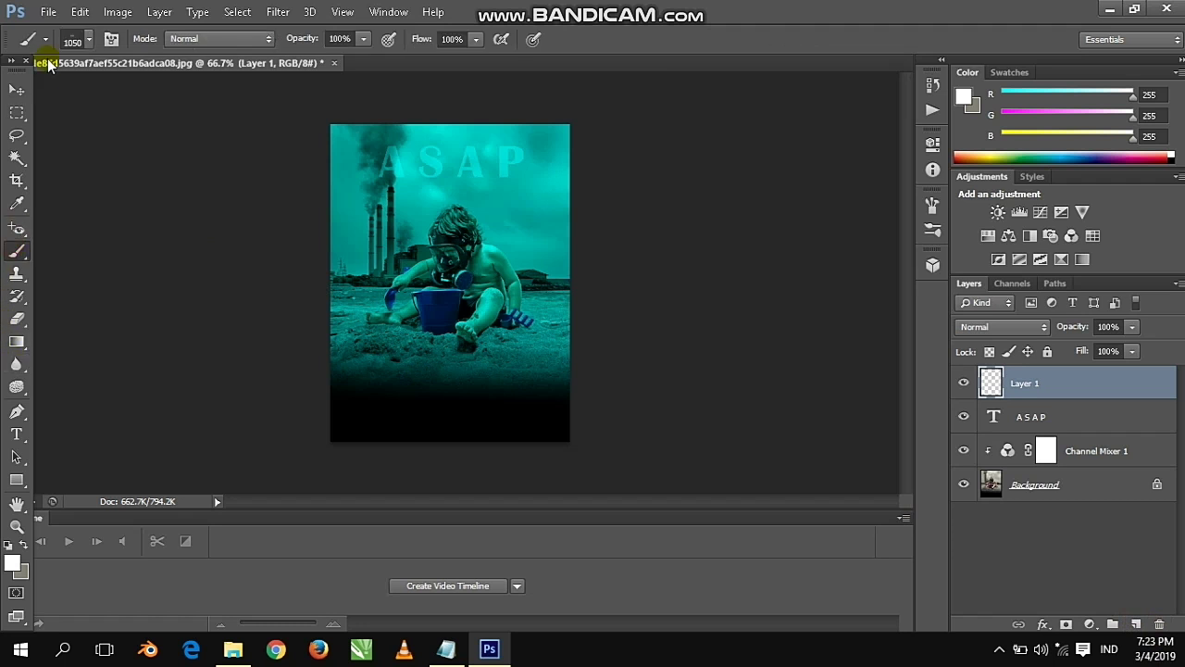
left_click(88, 39)
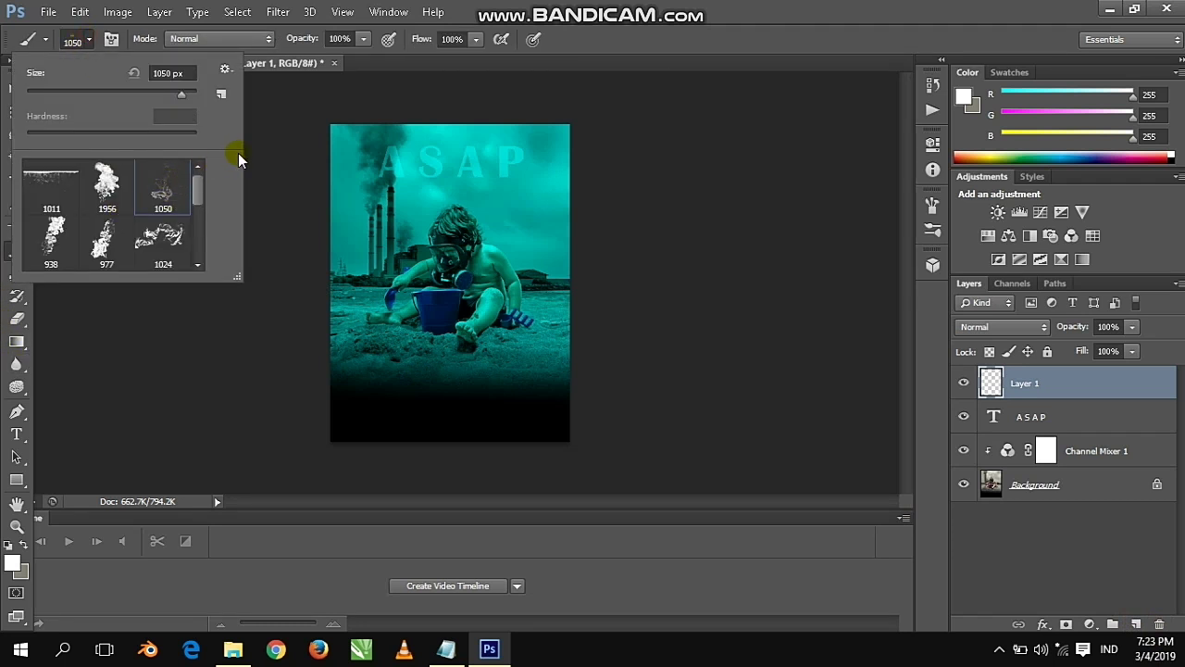
left_click_drag(181, 93, 160, 94)
left_click(180, 72)
left_click(90, 39)
left_click(463, 396)
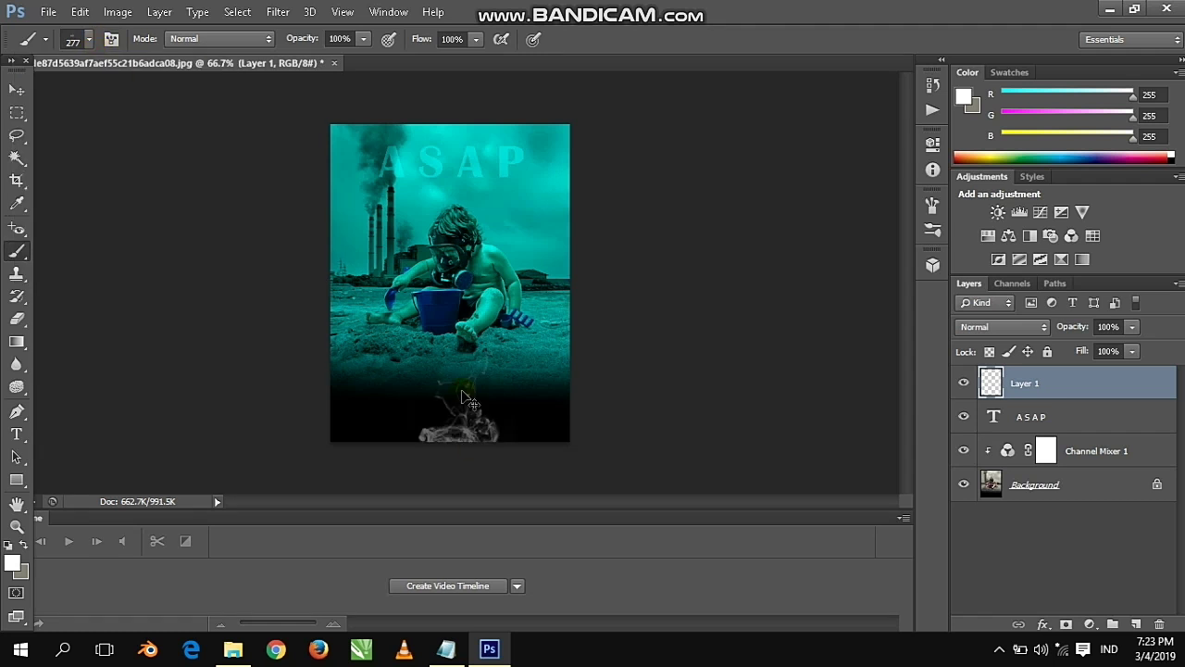
key("ctrl+z")
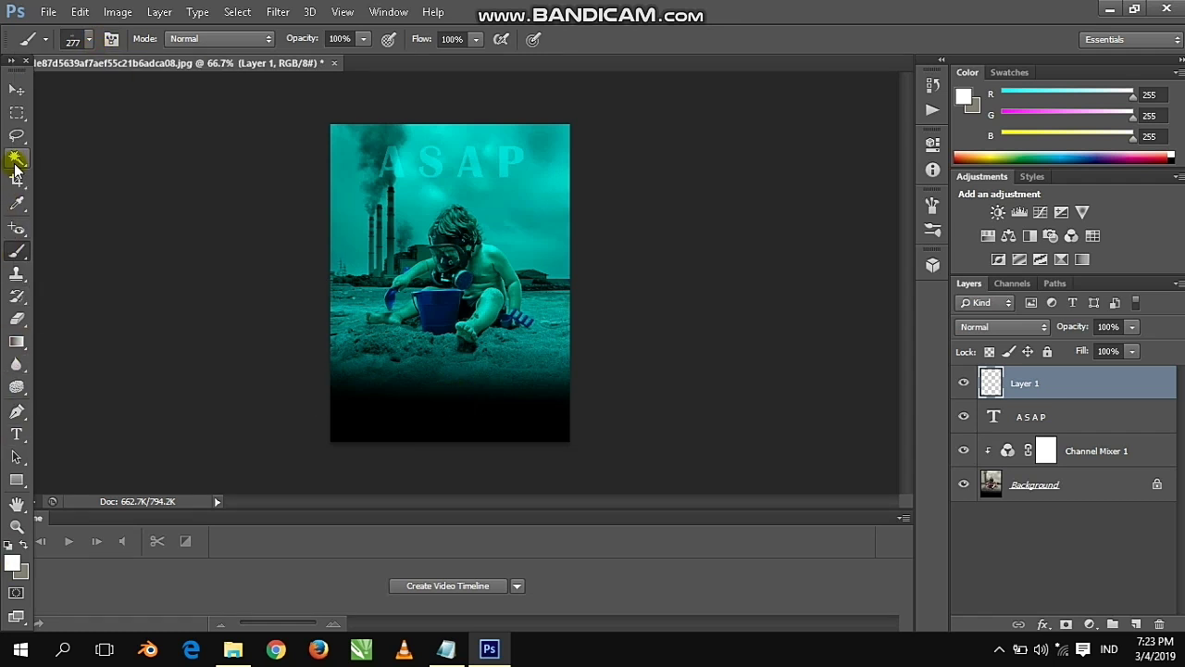
Sample a lighter teal from the poster sky as the foreground colour
left_click(17, 203)
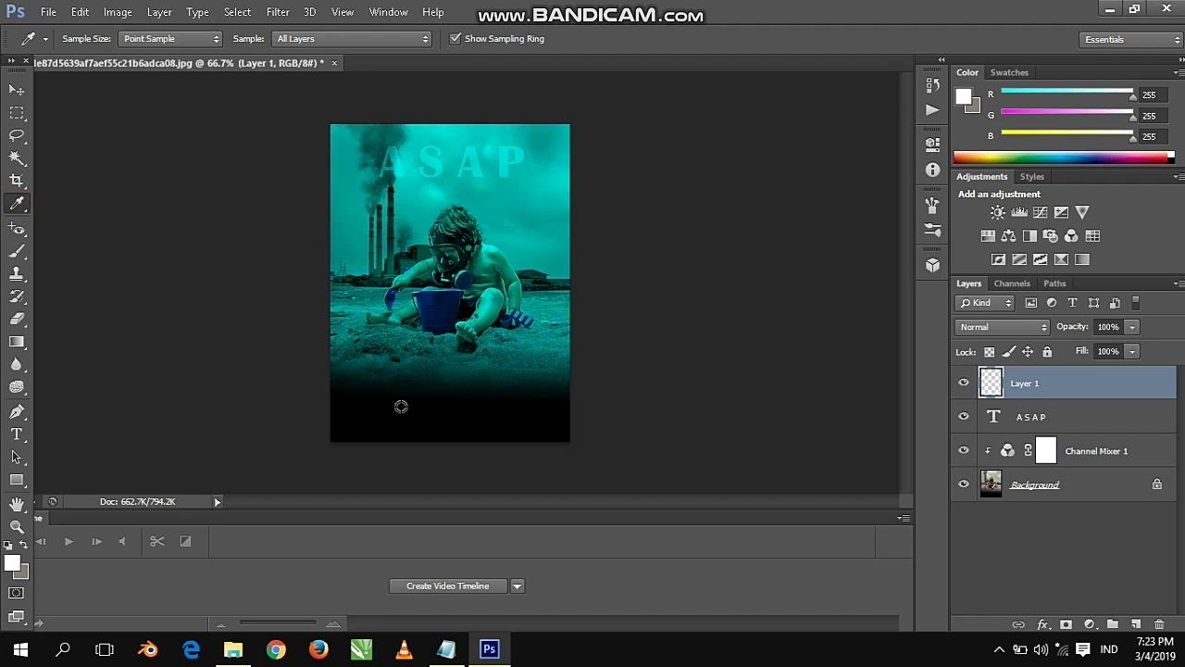
left_click(329, 293)
mouse_move(329, 293)
left_mouse_down()
mouse_move(562, 197)
mouse_move(524, 235)
left_mouse_up()
Paint teal dabs at the bottom right with a 500 px brush, then undo them
left_click(17, 251)
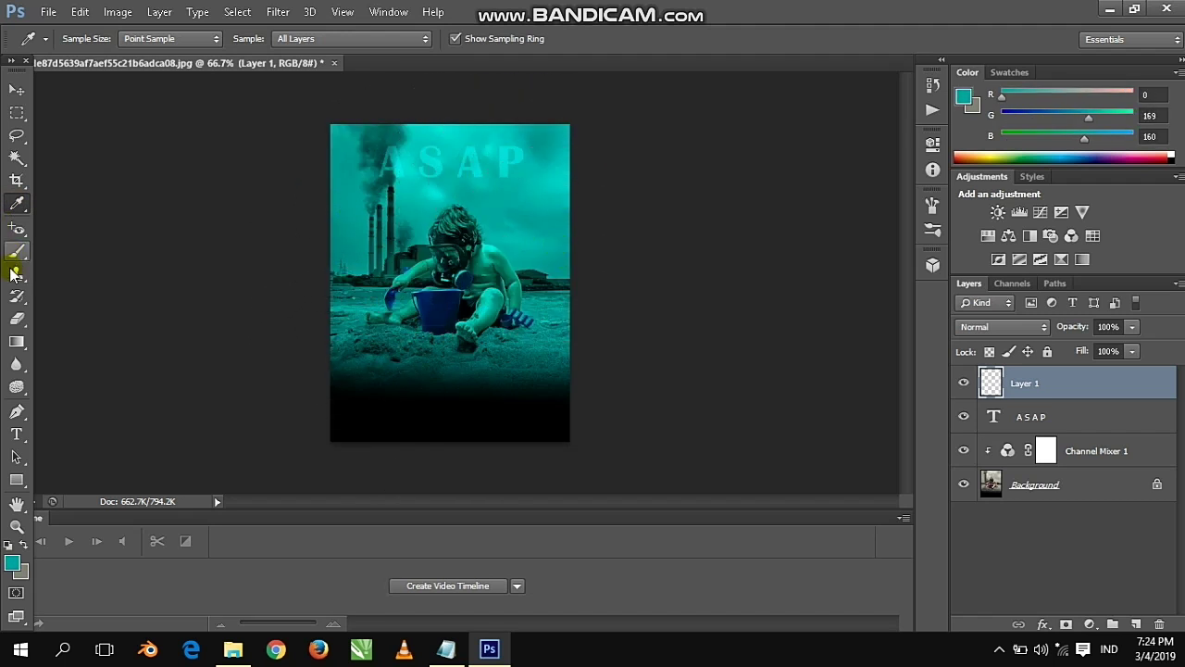
left_click(89, 39)
left_click(176, 72)
type("500")
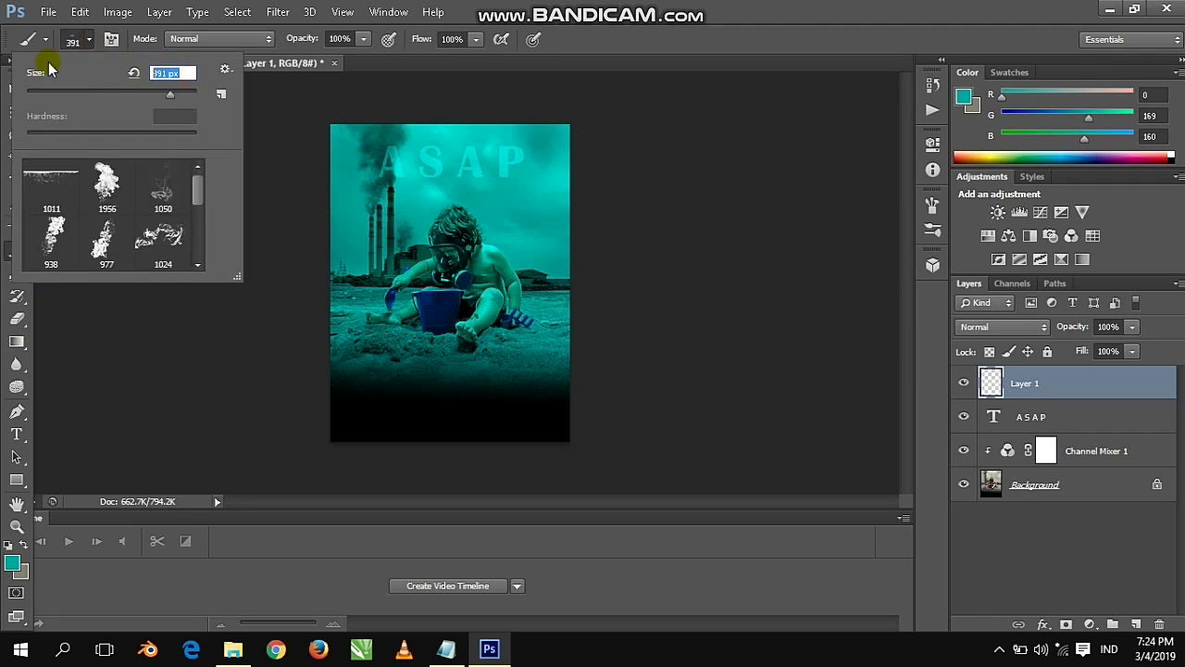
key("Return")
left_click(453, 397)
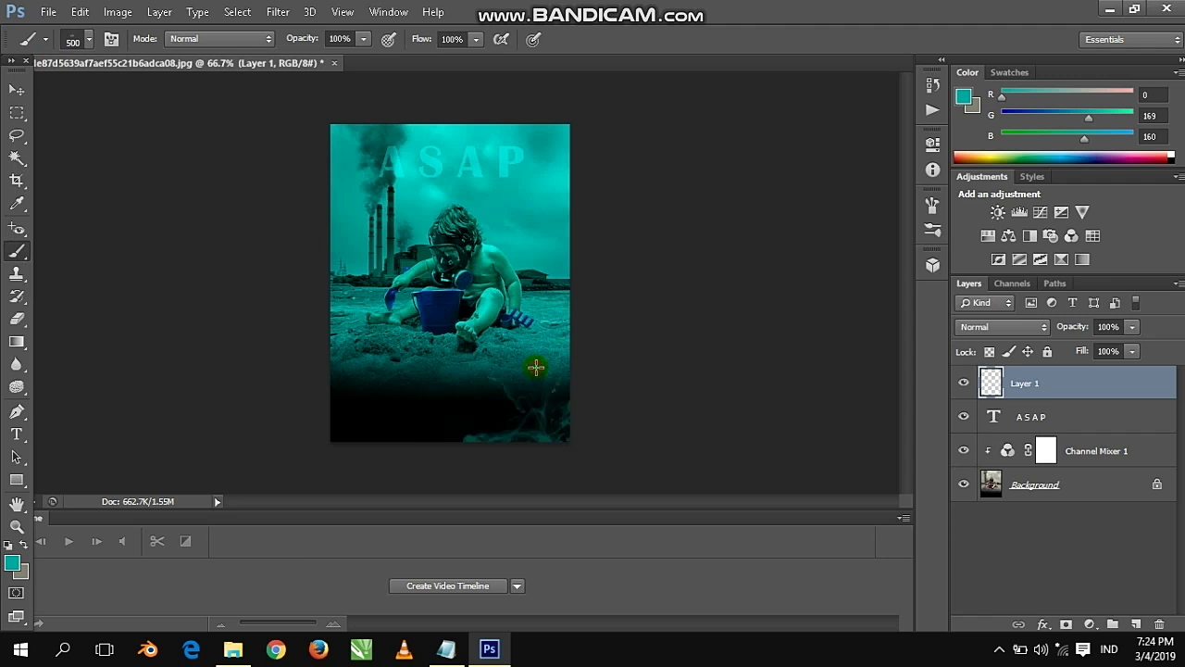
left_click(543, 417)
left_click(529, 416)
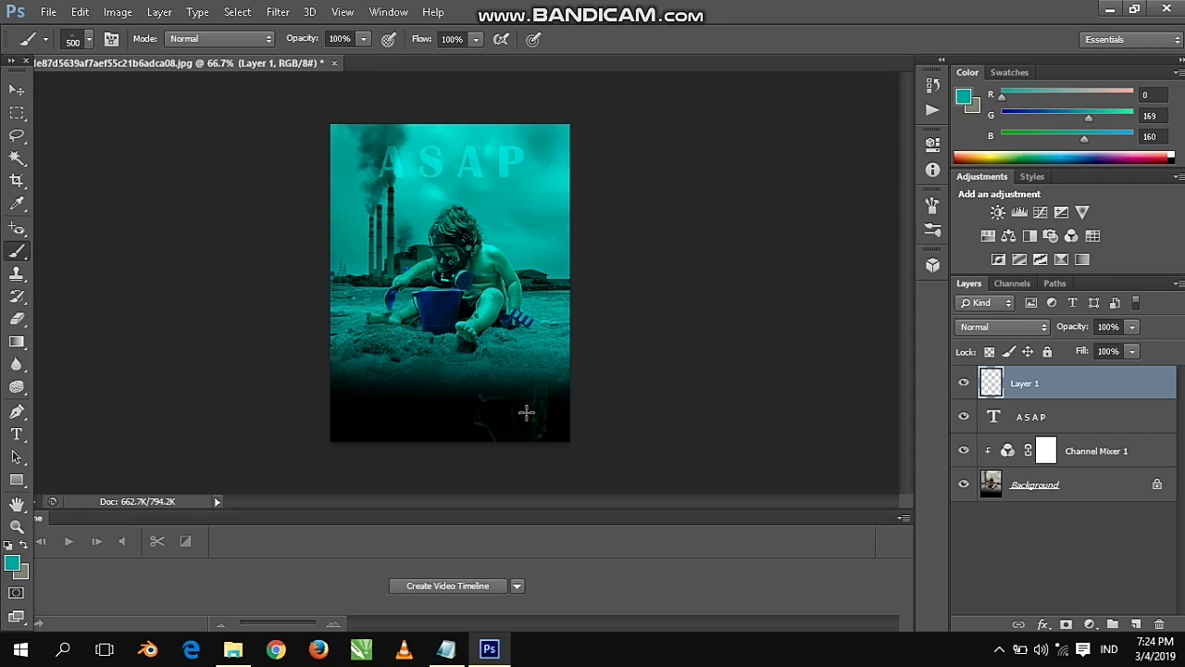
key("ctrl+alt+z")
key("ctrl+alt+z")
key("ctrl+alt+z")
key("ctrl+alt+z")
Start a 14 pt Britannic Bold text line at the poster top for the ALAM RAYA PRODUCTION credit
key("v")
left_click(17, 433)
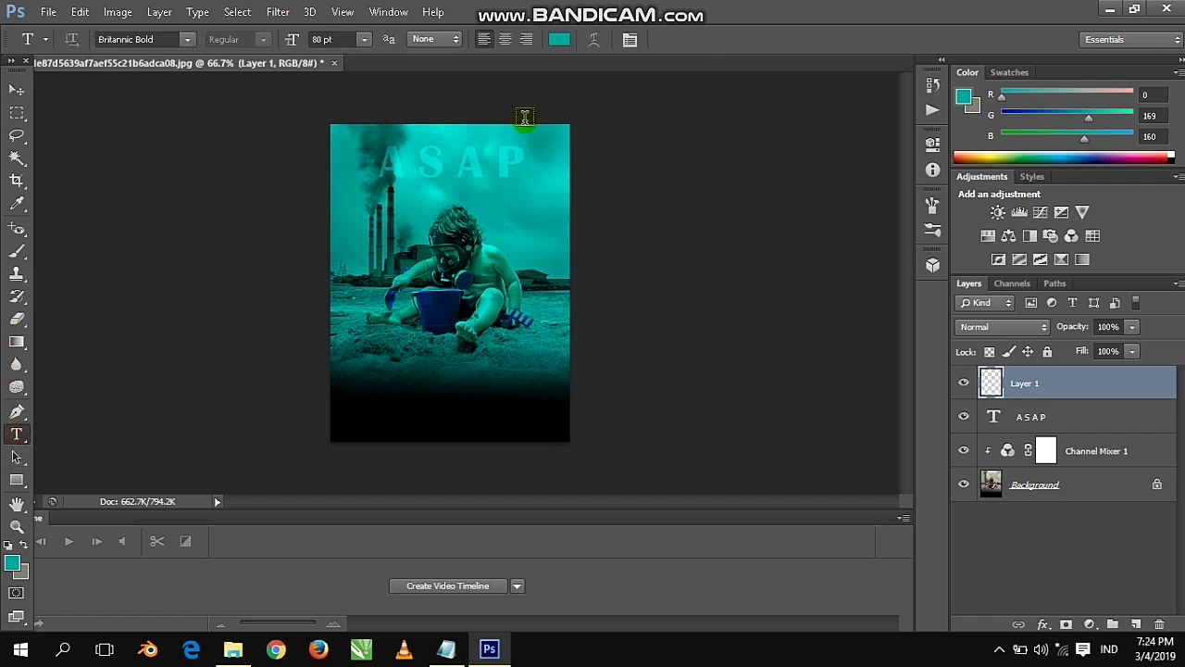
left_click(441, 134)
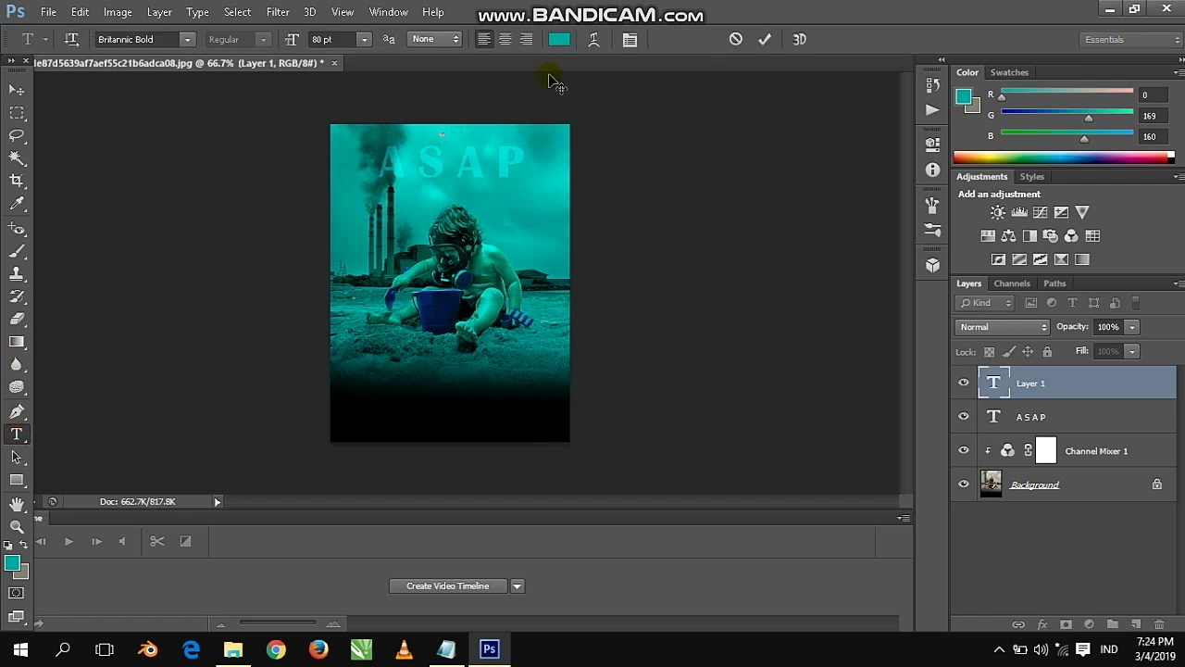
left_click(365, 39)
left_click(374, 204)
type("A")
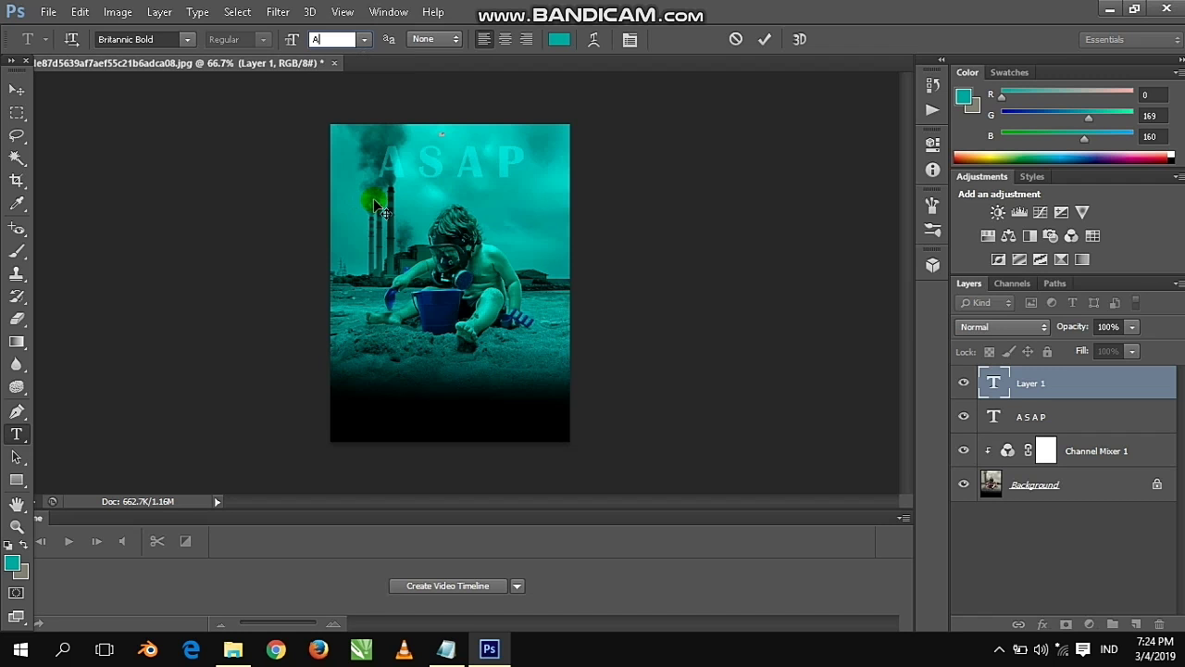
left_click(364, 38)
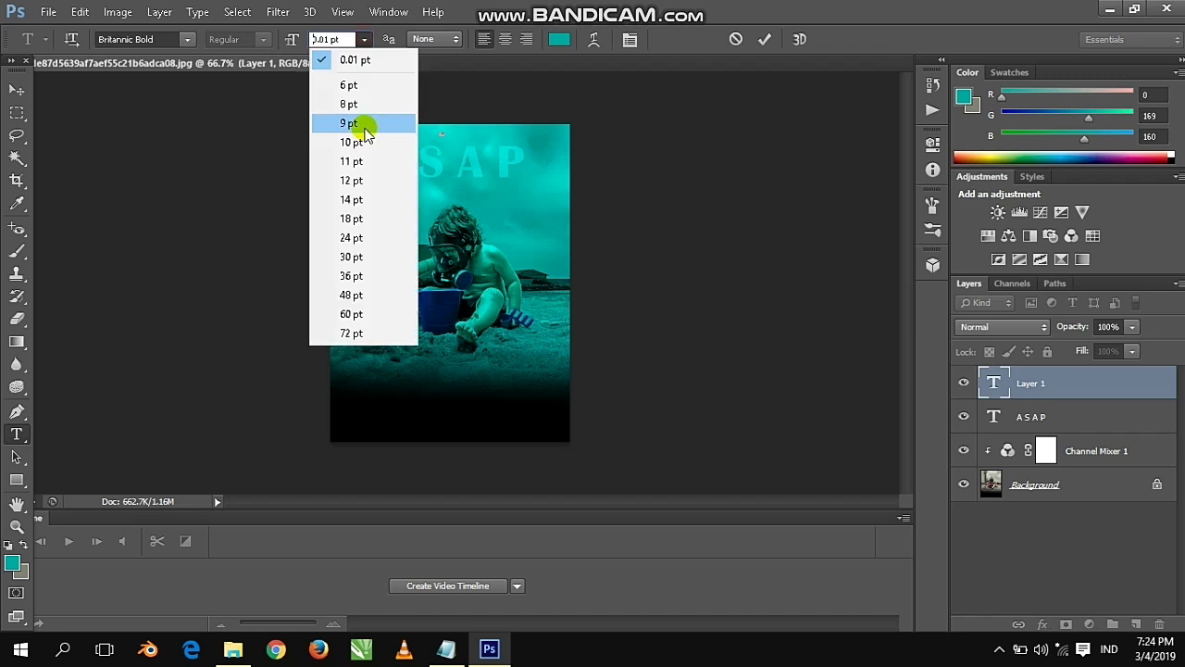
left_click(357, 179)
left_click(449, 132)
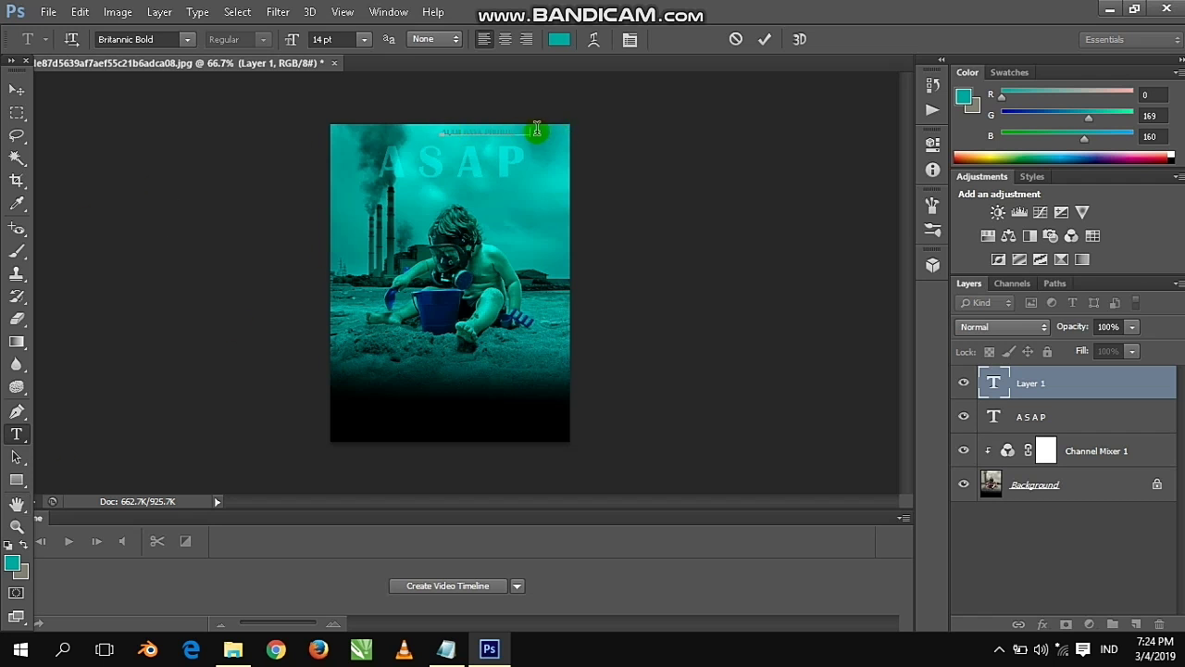
Make the ALAM RAYA PRODUCTION credit black (000000) and commit it
left_click_drag(528, 131, 443, 130)
left_click(12, 562)
type("000000")
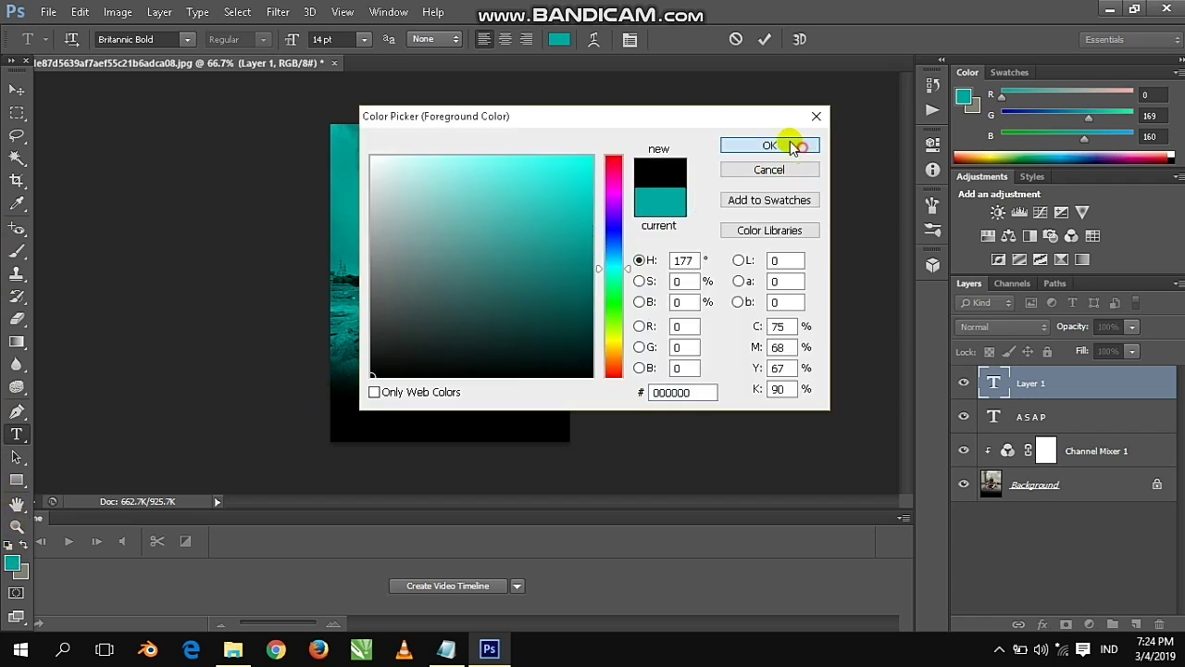
left_click(785, 146)
left_click(764, 38)
Shift the ALAM RAYA PRODUCTION credit slightly left and start a new text layer beside the poster
left_click(17, 89)
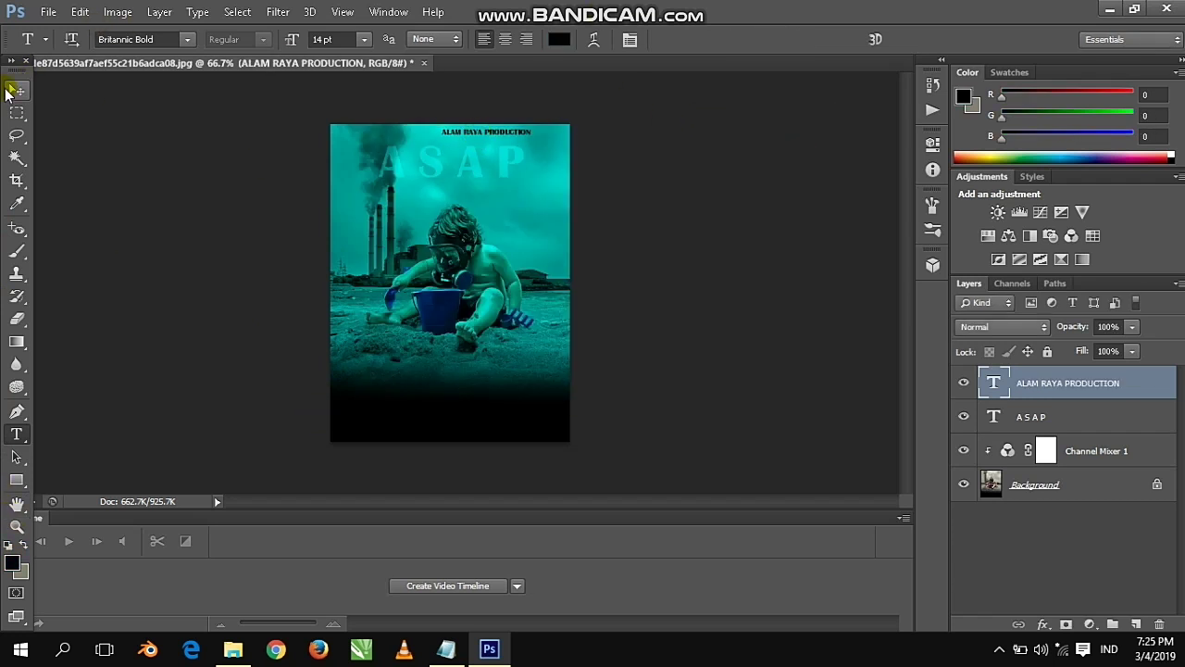
left_click_drag(481, 137, 451, 140)
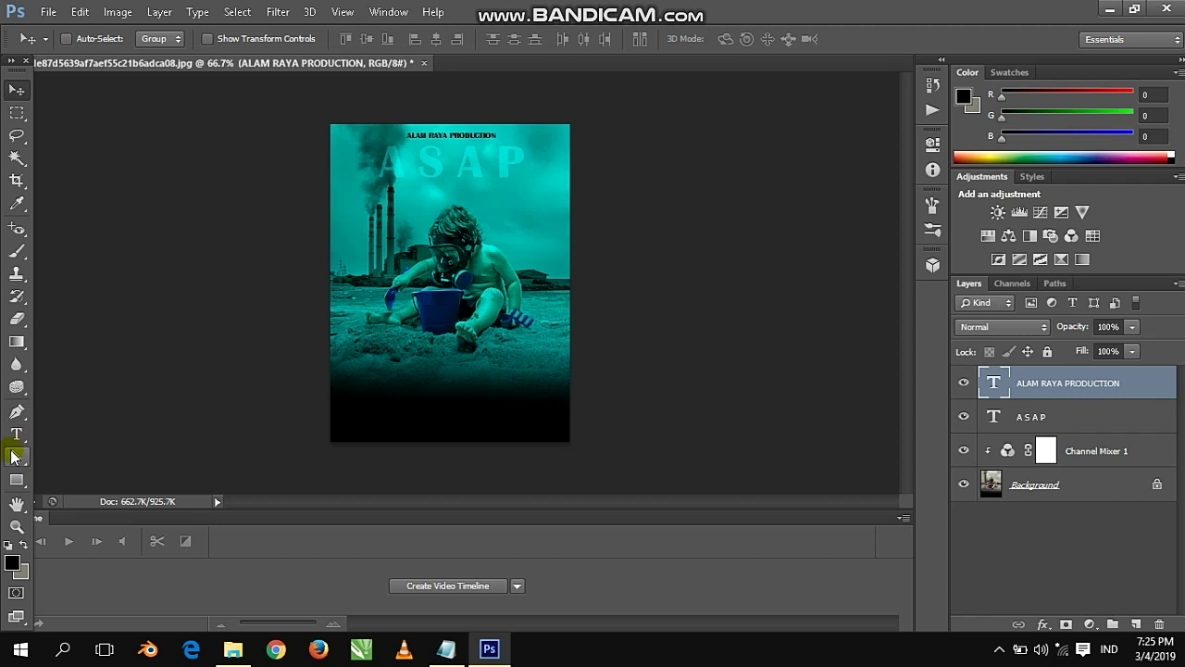
left_click(17, 434)
left_click(225, 298)
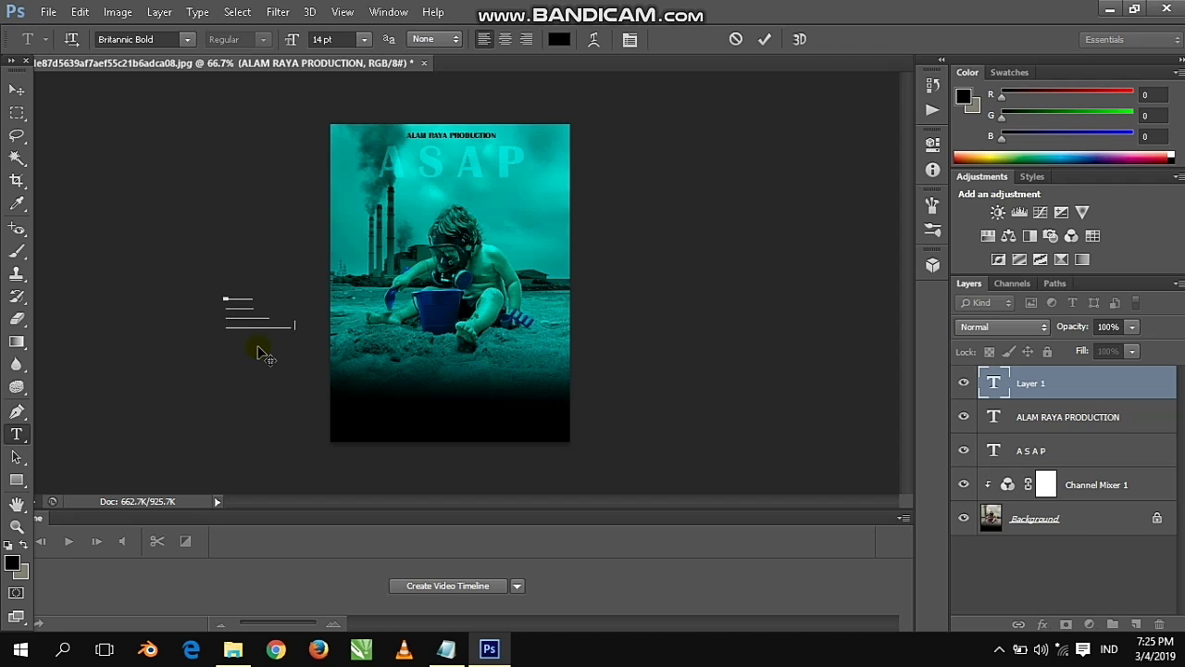
Commit the ROKOK, PABRIK, KENDARAAN, KEBAKARAN HUTAN list and drag it right of the child under ASAP
left_click(17, 90)
left_click_drag(255, 313, 504, 216)
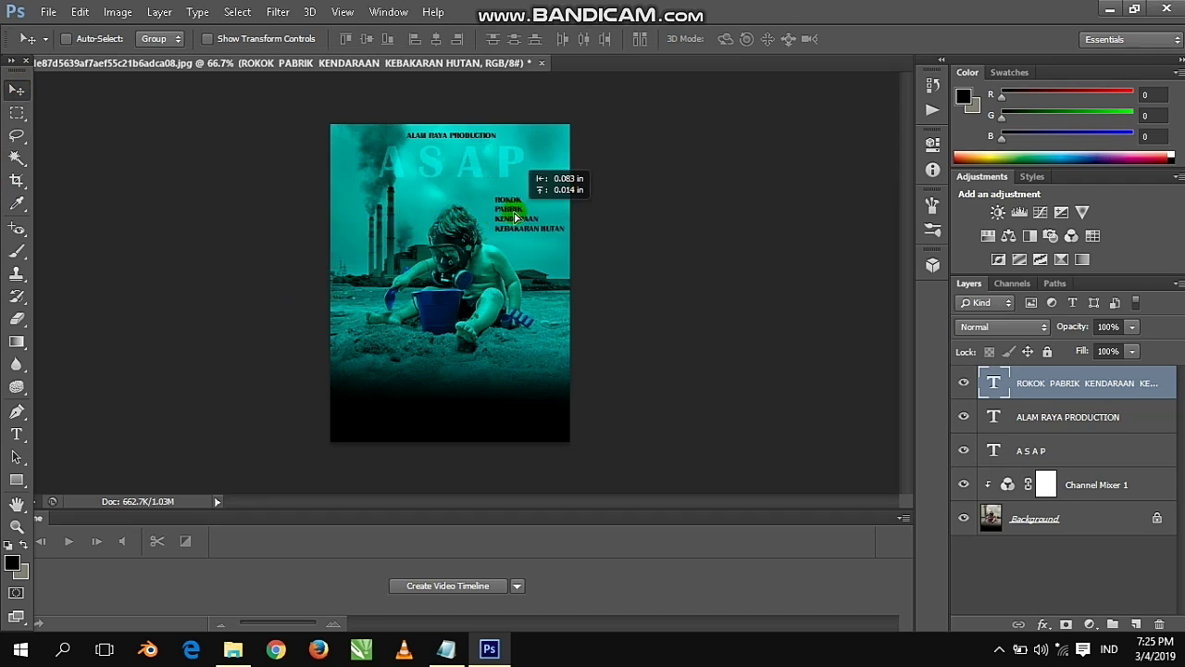
left_click_drag(505, 216, 501, 214)
left_click(512, 210)
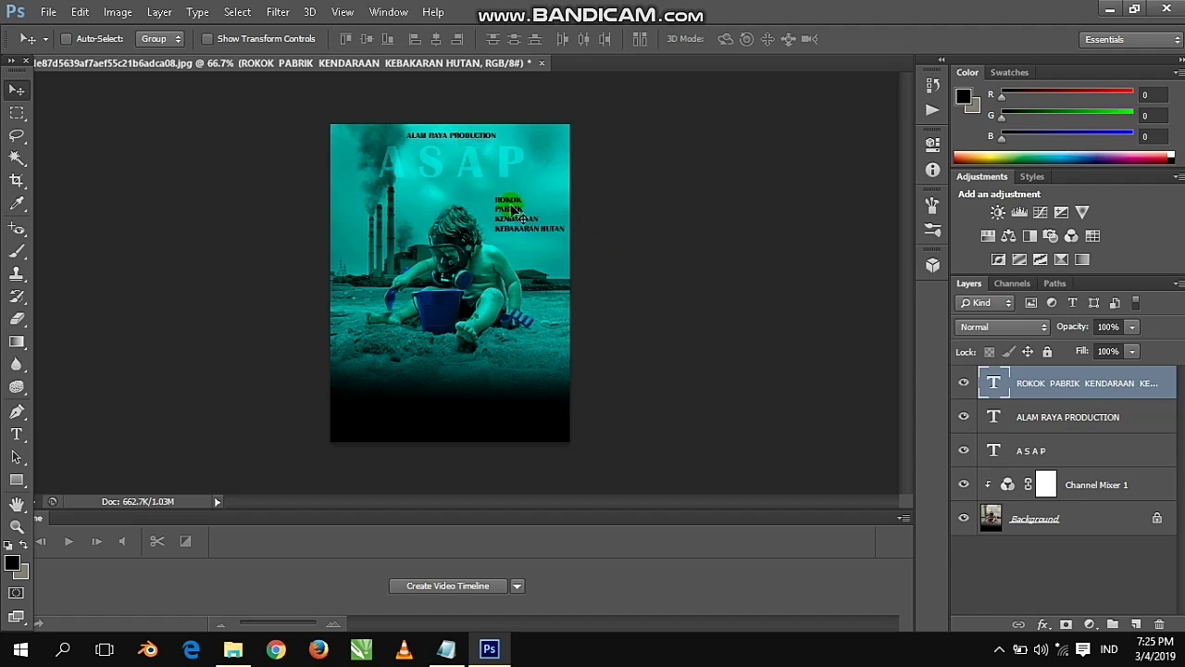
left_click_drag(512, 211, 511, 211)
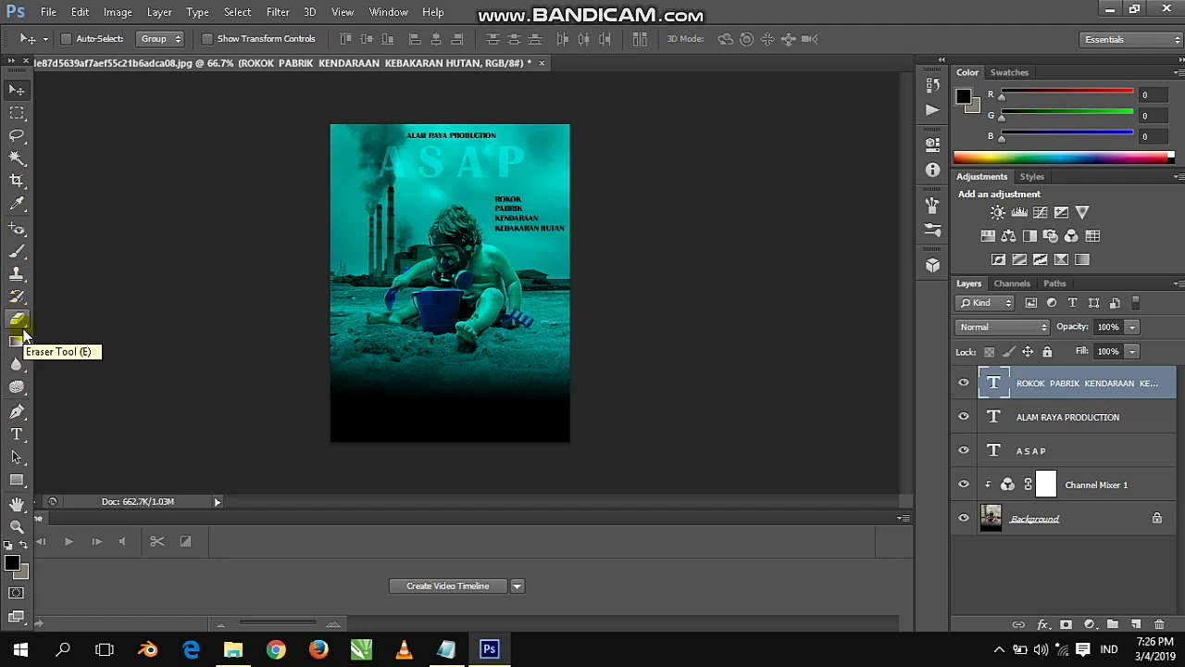
Preview blend modes on the list layer, keep Normal, and lower its opacity to 75%
left_click(1003, 326)
left_click(1014, 297)
key("shift+minus")
key("shift+minus")
key("shift+minus")
key("shift+minus")
key("shift+plus")
key("shift+plus")
key("shift+plus")
key("shift+plus")
key("shift+minus")
key("shift+minus")
key("shift+minus")
key("shift+minus")
key("shift+minus")
key("shift+minus")
key("shift+minus")
key("shift+minus")
key("shift+minus")
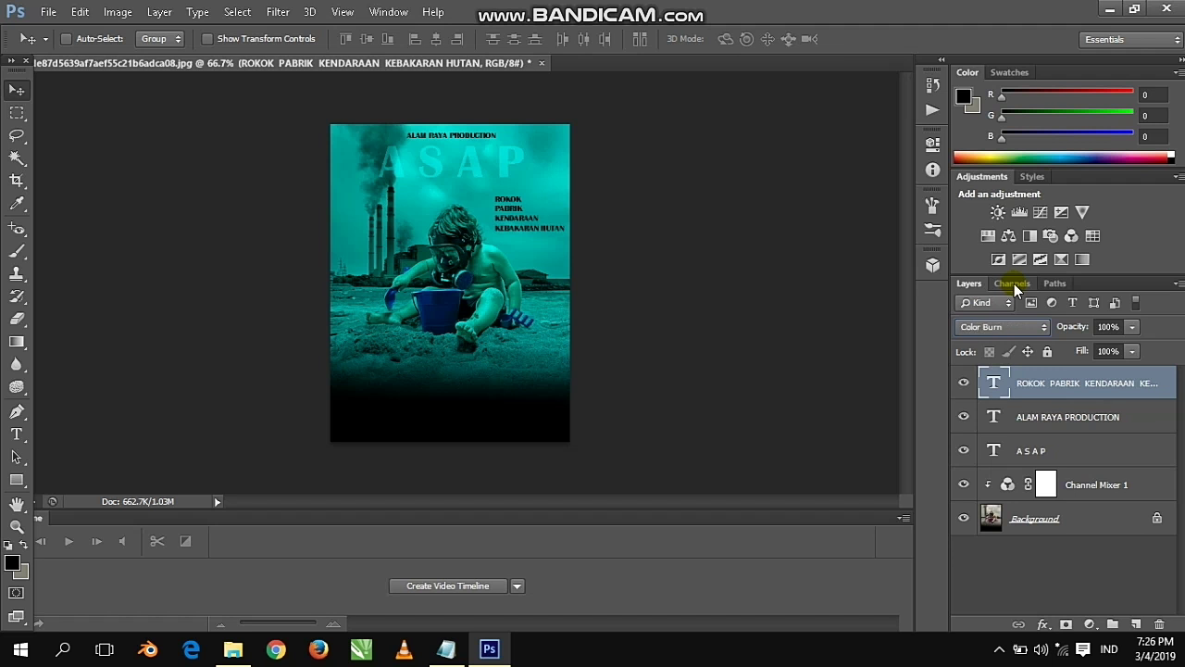
left_click(1131, 326)
left_click_drag(1131, 346, 1111, 355)
left_click(597, 304)
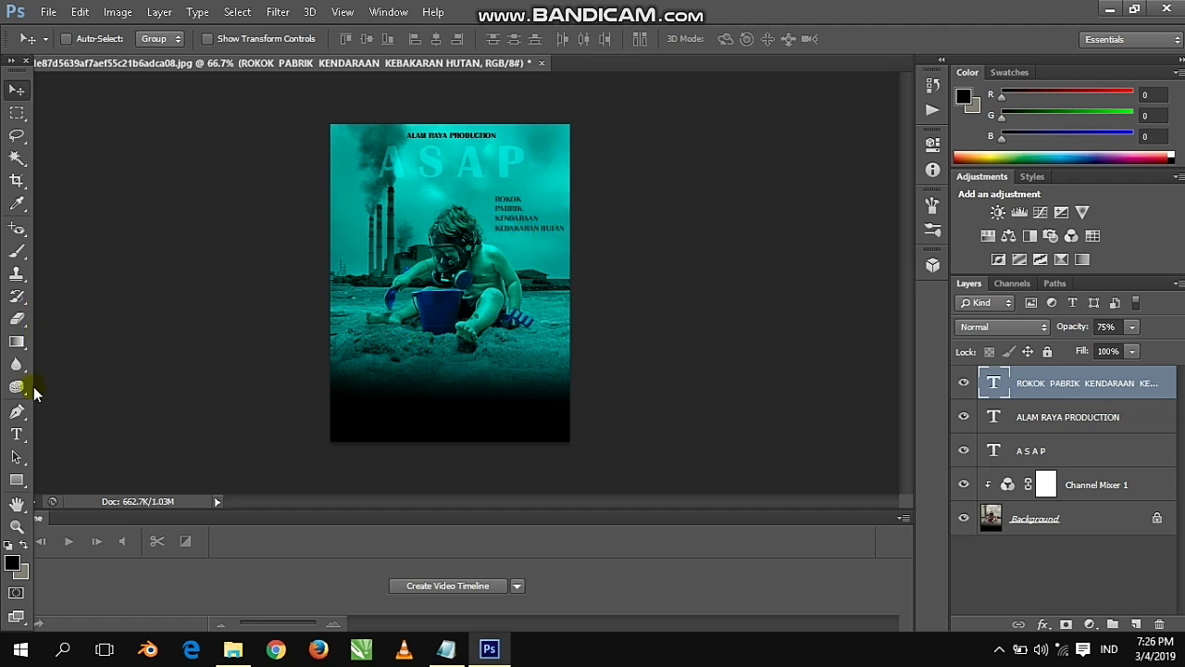
left_click(23, 435)
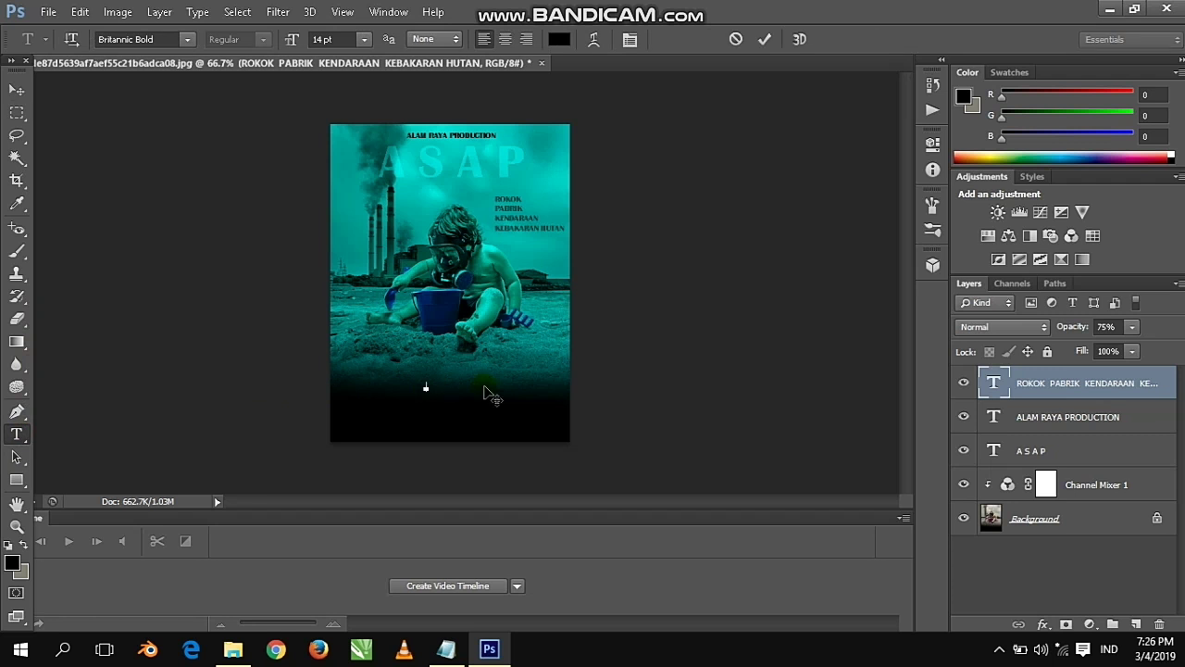
Start a 24 pt text line near the poster bottom and type the 29 FEBRUARI 2019 date
left_click(424, 387)
left_click(364, 39)
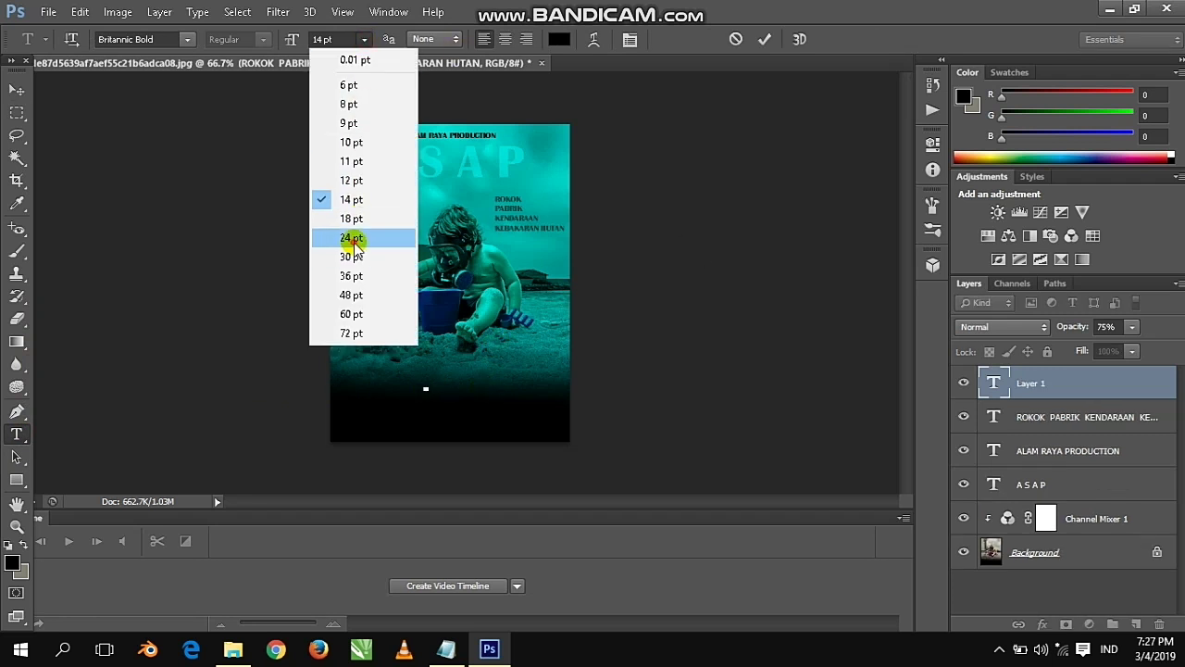
left_click(408, 234)
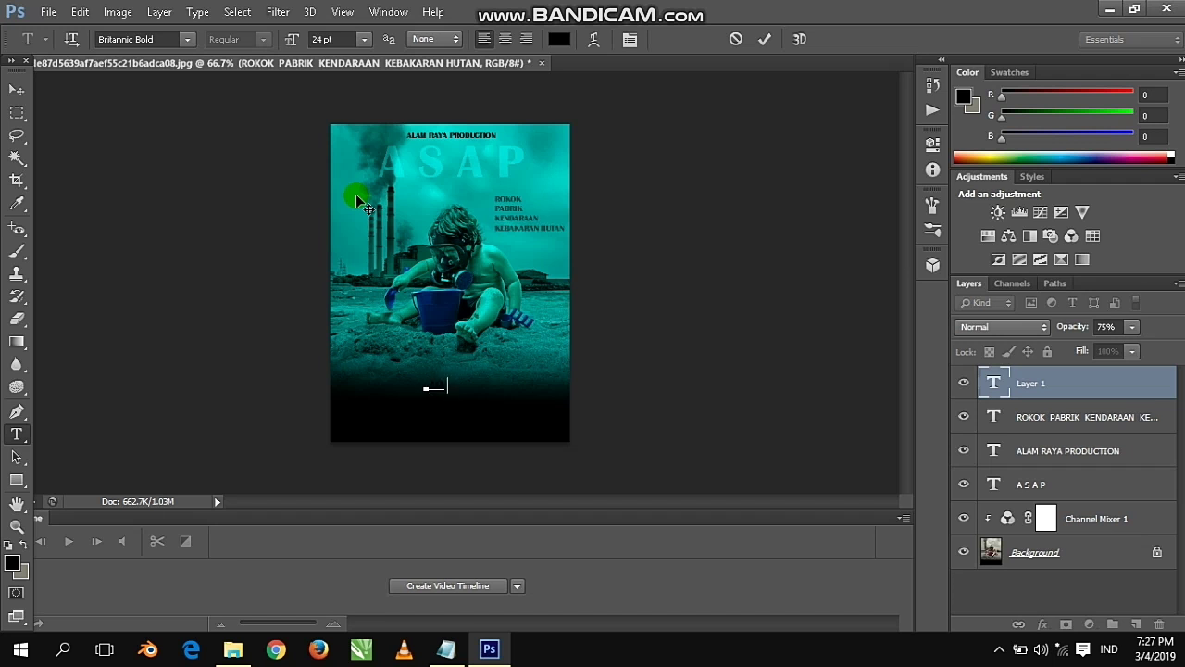
type("STO")
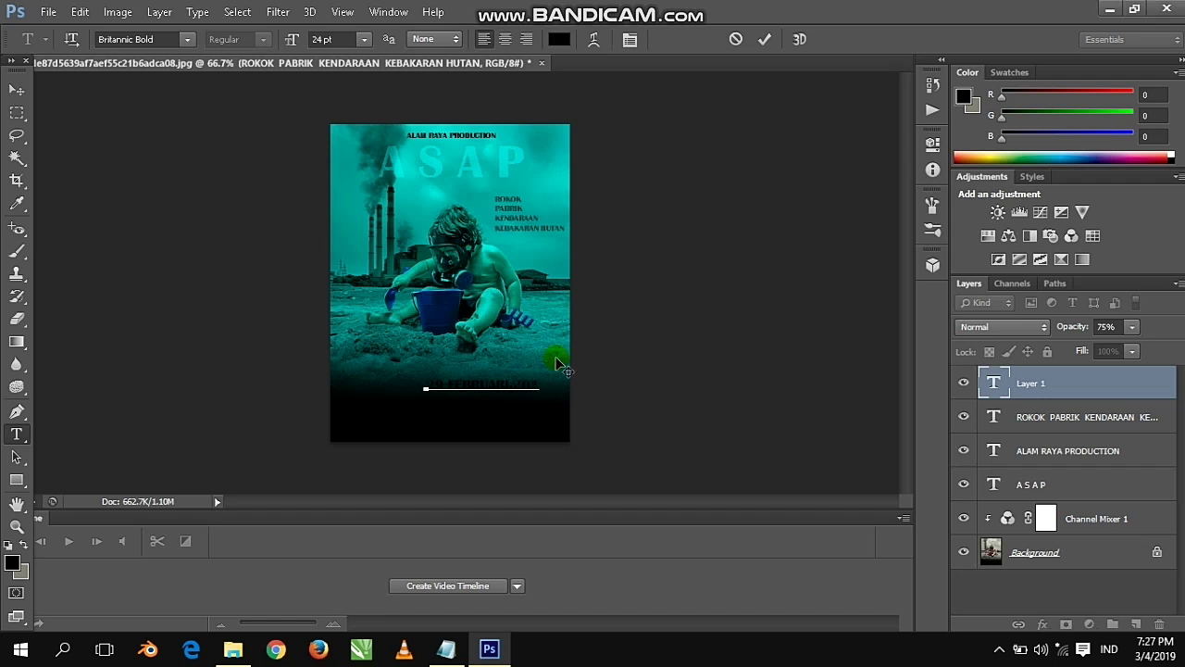
type("9")
Try cyan for the date, settle on black, commit it, and nudge it down
left_click_drag(554, 384, 424, 384)
left_click(11, 561)
left_click_drag(530, 252, 365, 117)
left_click_drag(515, 188, 629, 106)
mouse_move(493, 232)
left_mouse_down()
mouse_move(494, 380)
mouse_move(445, 370)
left_mouse_up()
left_click(802, 144)
left_click(17, 90)
key("Down")
key("Down")
key("Down")
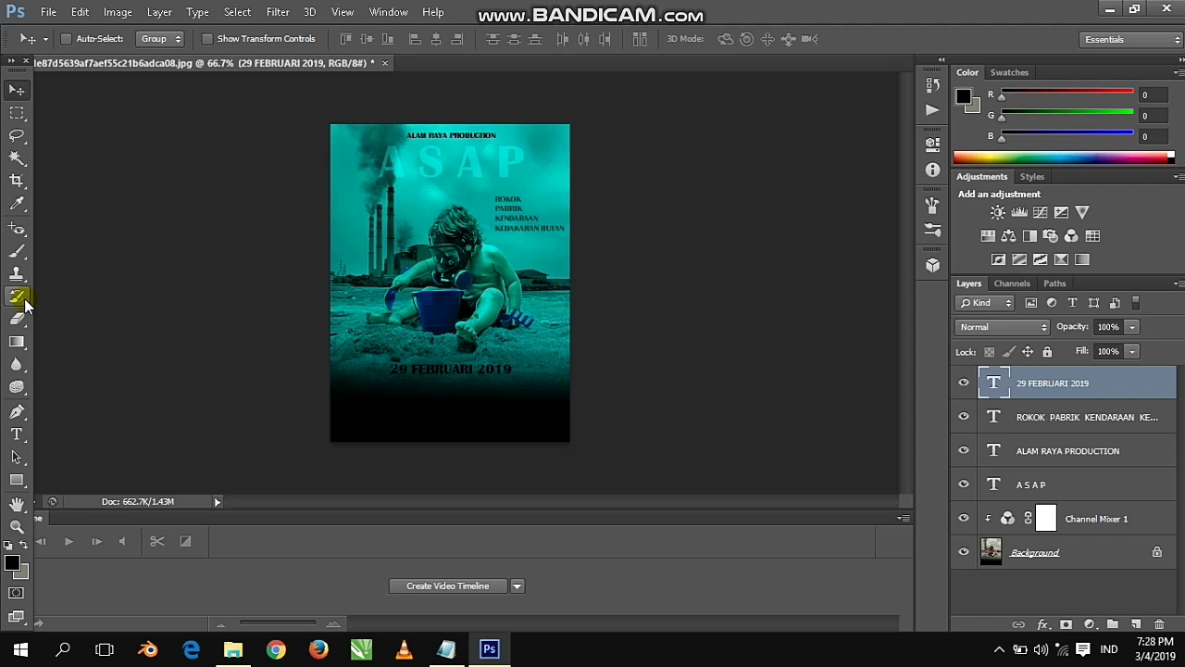
Shrink the 29 FEBRUARI 2019 date text to 10 pt
left_click(16, 433)
left_click(364, 39)
left_click(357, 146)
left_click(393, 405)
left_click(16, 90)
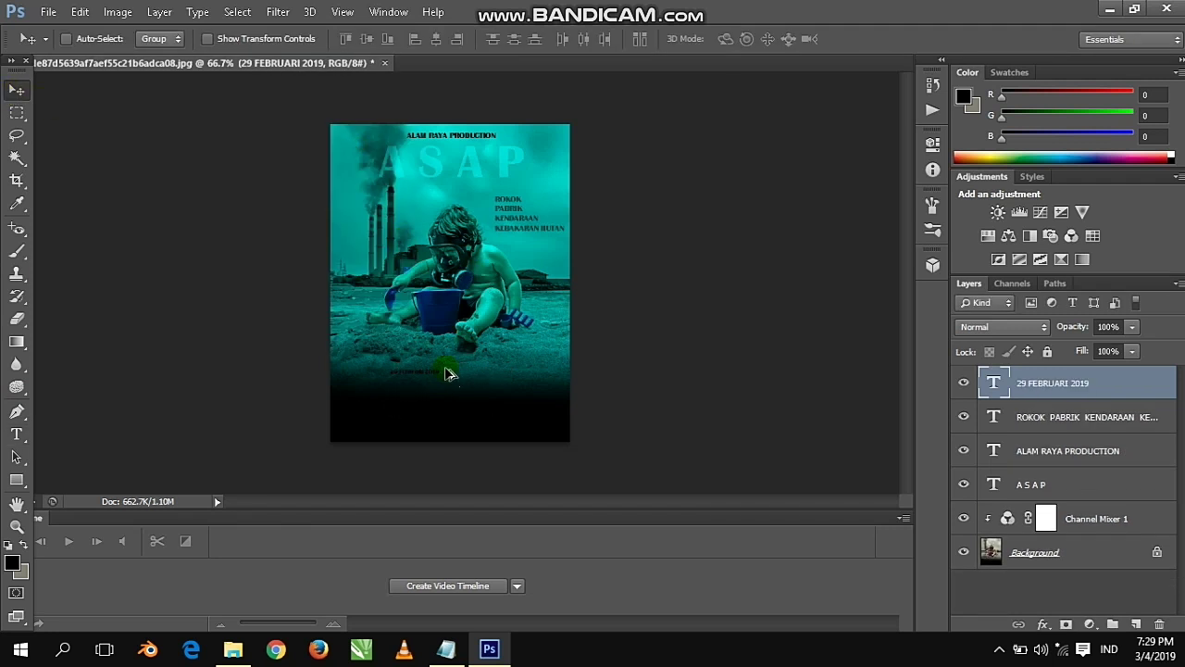
Start a new 12 pt text box below the date
left_click(16, 434)
left_click(477, 413)
left_click(364, 39)
left_click(384, 176)
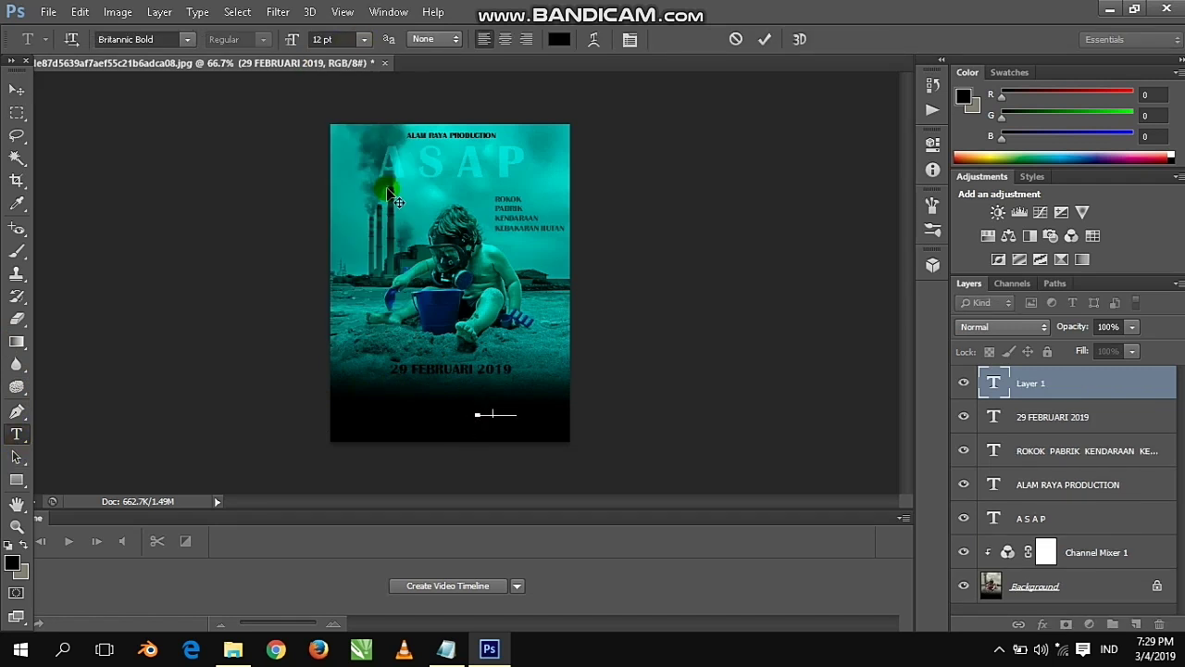
Set the text colour to white, commit the typed symptom list, and shift it up-left
left_click(11, 562)
left_click(769, 169)
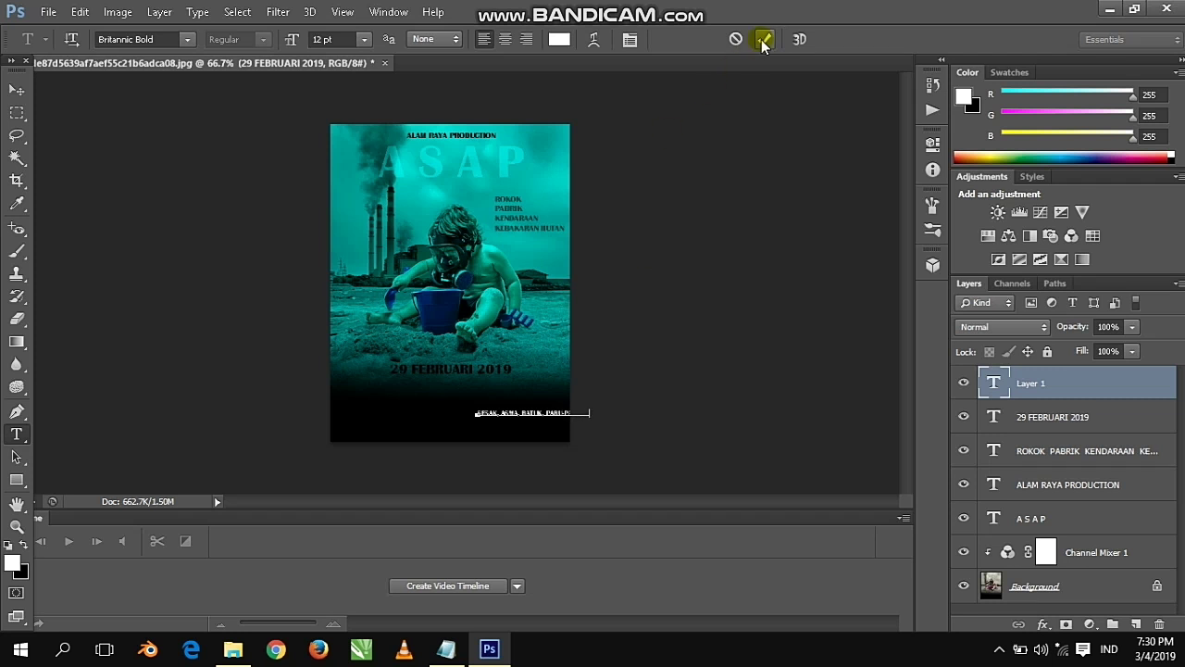
left_click(763, 39)
left_click(17, 88)
left_click_drag(546, 414, 497, 410)
Delete an accidentally created empty text layer
key("t")
left_click(522, 413)
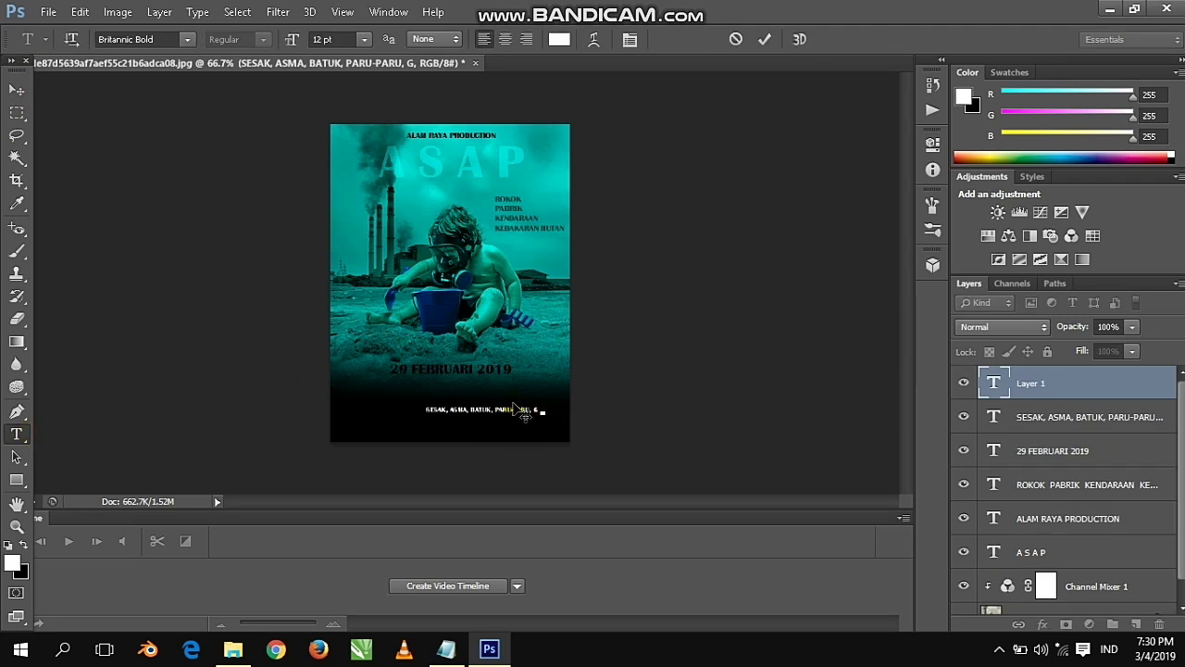
right_click(1115, 382)
left_click(768, 159)
key("Return")
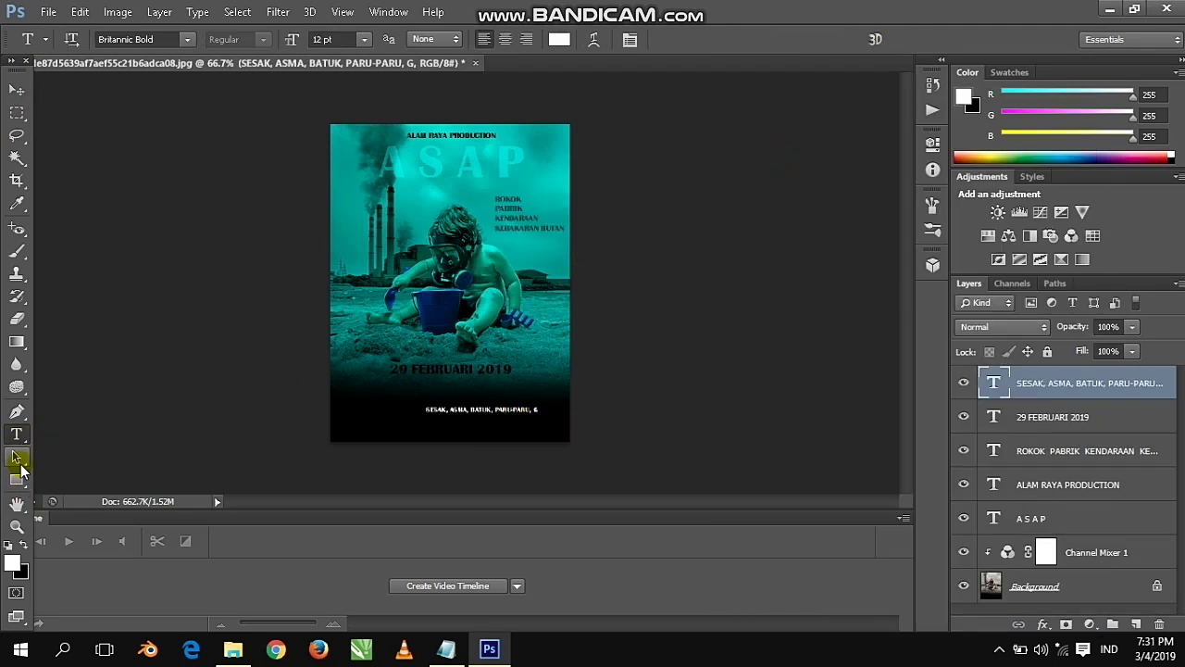
Extend the line to SESAK, ASMA, BATUK, PARU-PARU, GANGGUAN KULIT and centre it at the bottom
left_click(525, 409)
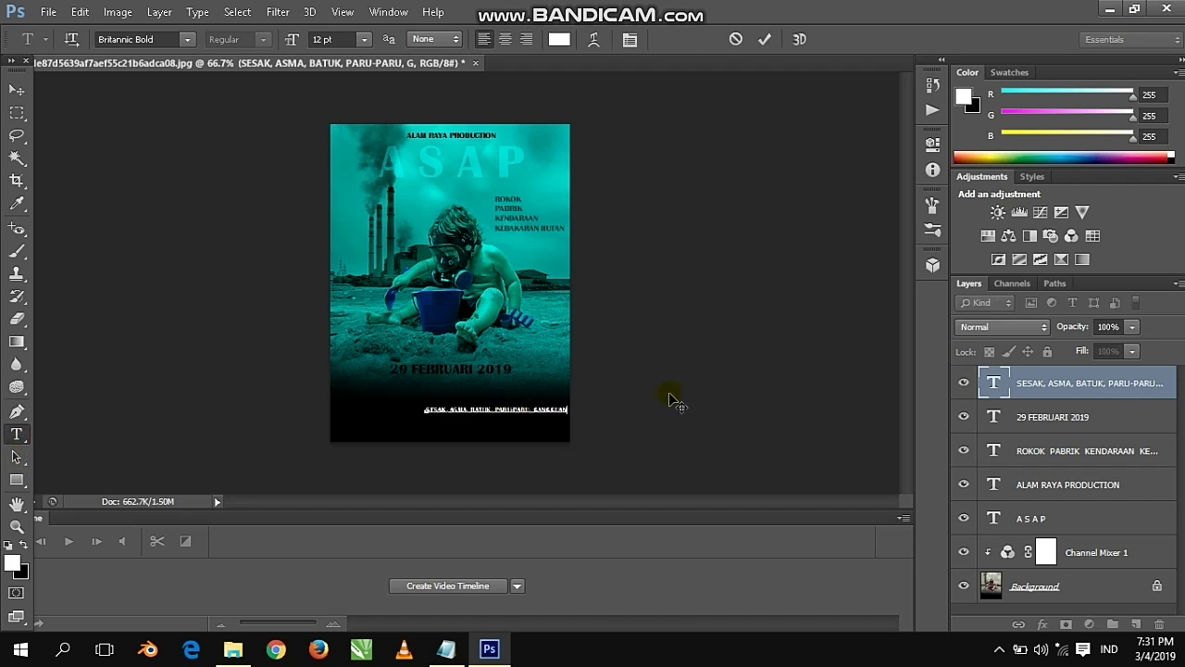
left_click(764, 38)
key("v")
mouse_move(510, 410)
left_mouse_down()
mouse_move(465, 406)
mouse_move(452, 429)
left_mouse_up()
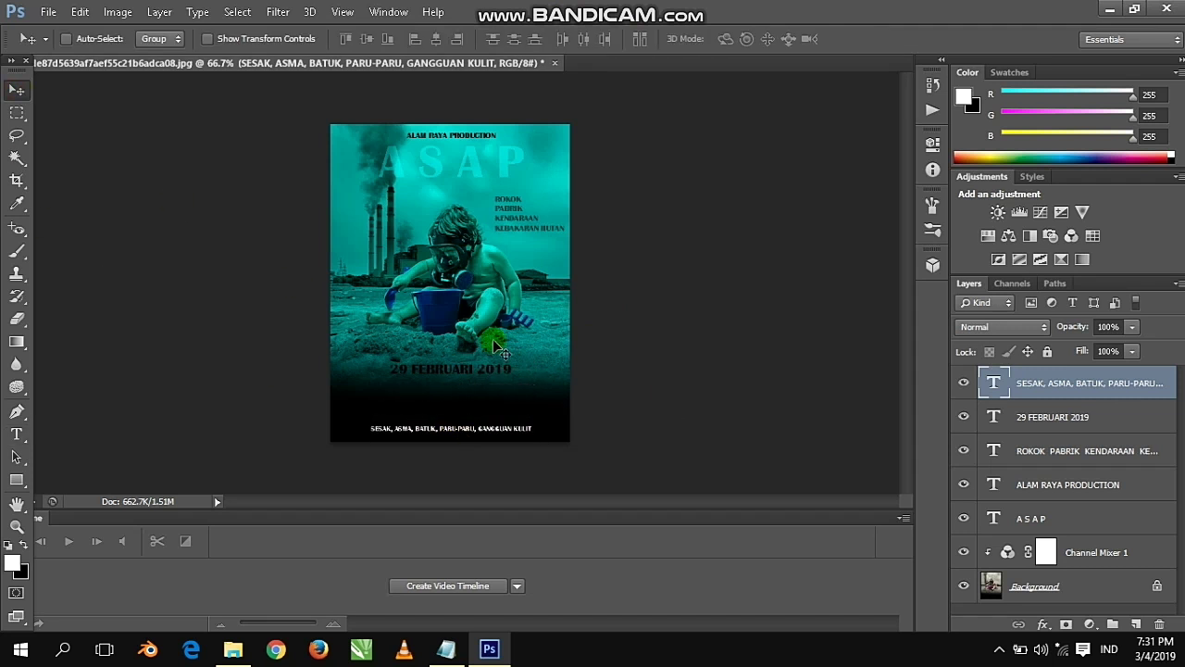
key("shift+Up")
key("shift+Up")
key("shift+Up")
key("shift+Up")
Type KEMATIAN at 24 pt below the symptom line
left_click(16, 433)
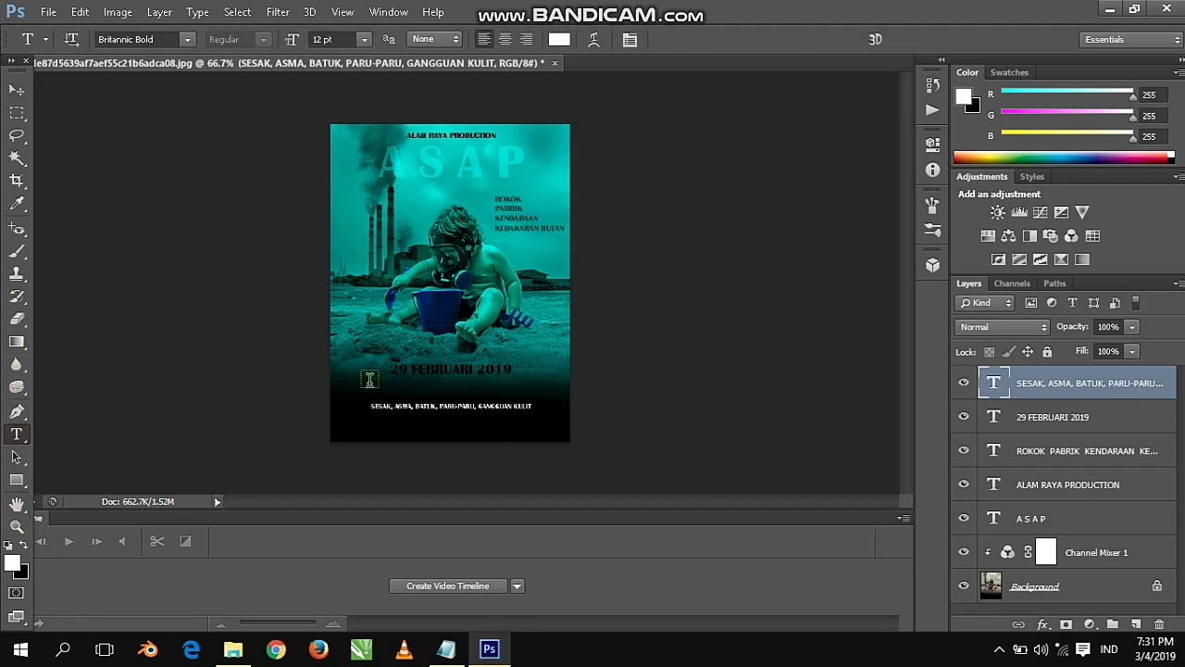
left_click(393, 427)
left_click(364, 39)
left_click(352, 237)
type("KEMATIAN")
left_click(16, 89)
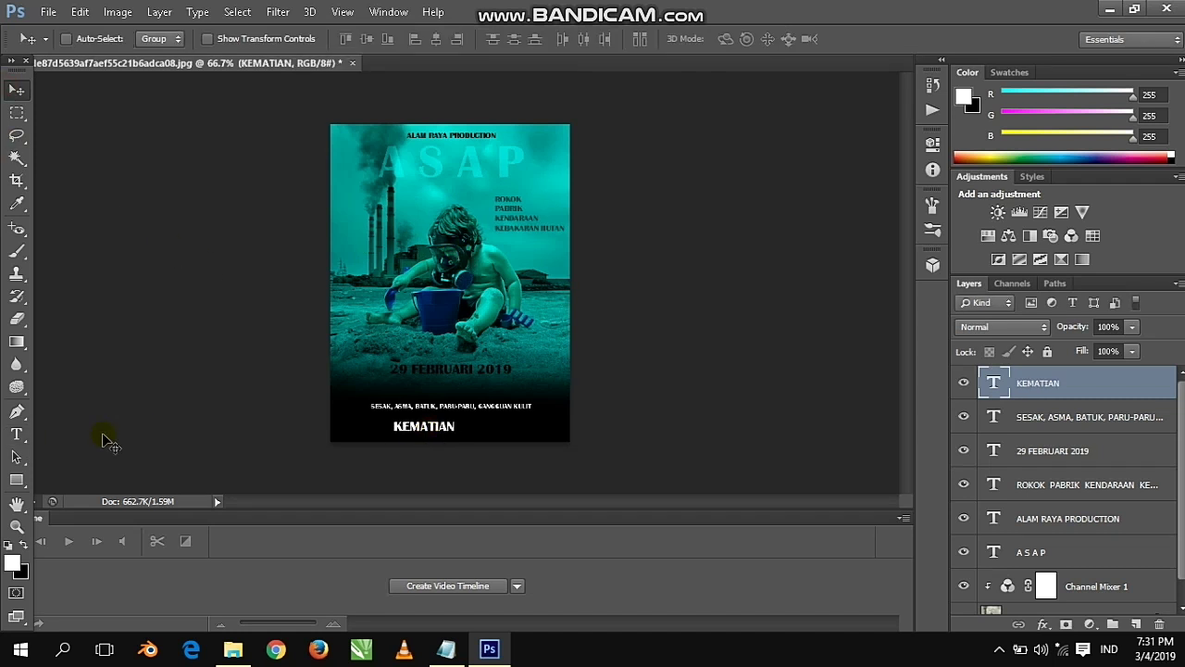
Delete a stray empty text layer created beside KEMATIAN
left_click(17, 433)
left_click(388, 428)
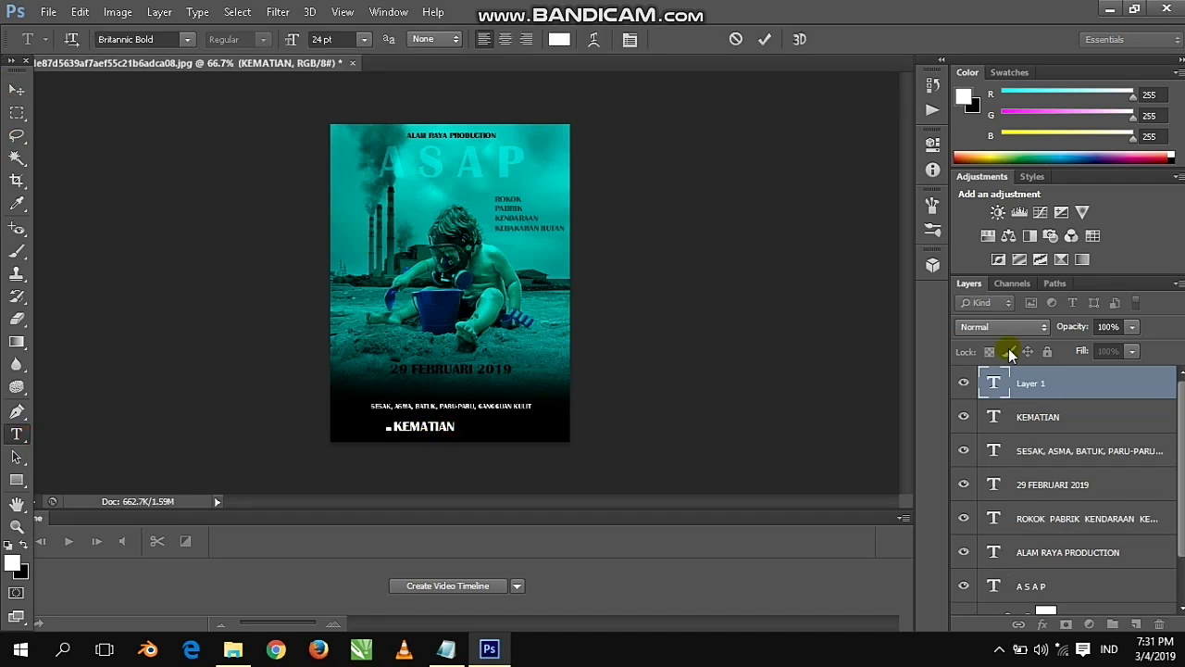
right_click(1055, 382)
left_click(544, 250)
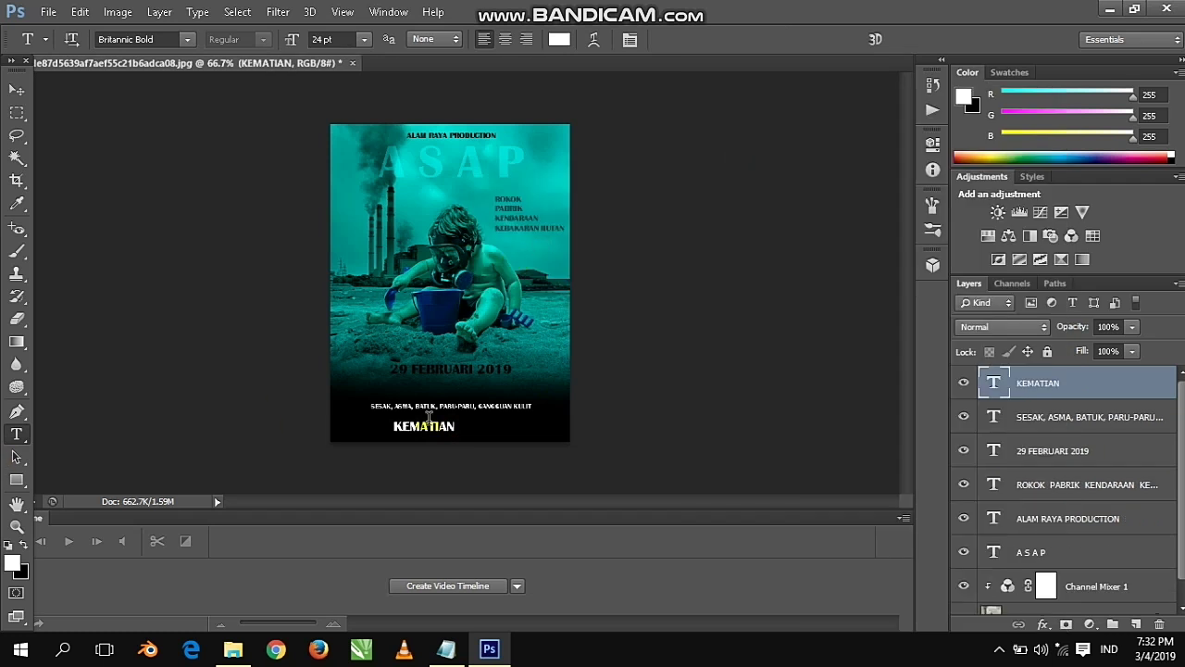
Enlarge KEMATIAN to 48 pt and centre it at the poster bottom
left_click(424, 424)
key("ctrl+a")
left_click(364, 39)
left_click(351, 256)
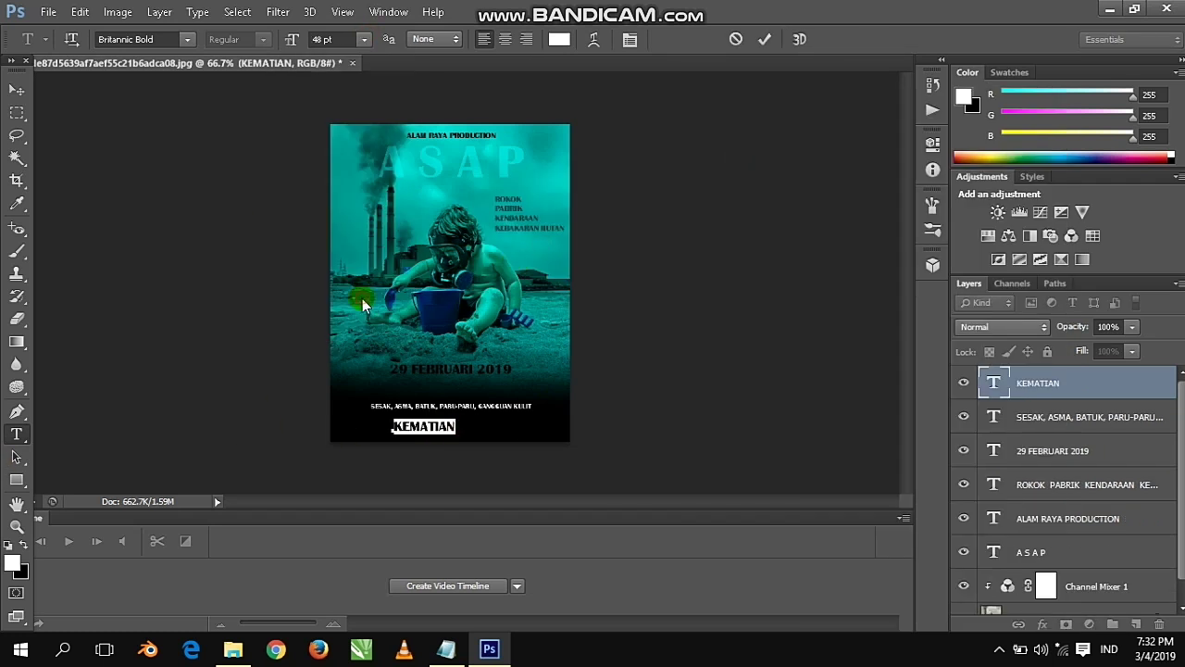
left_click(17, 90)
left_click_drag(473, 429, 499, 424)
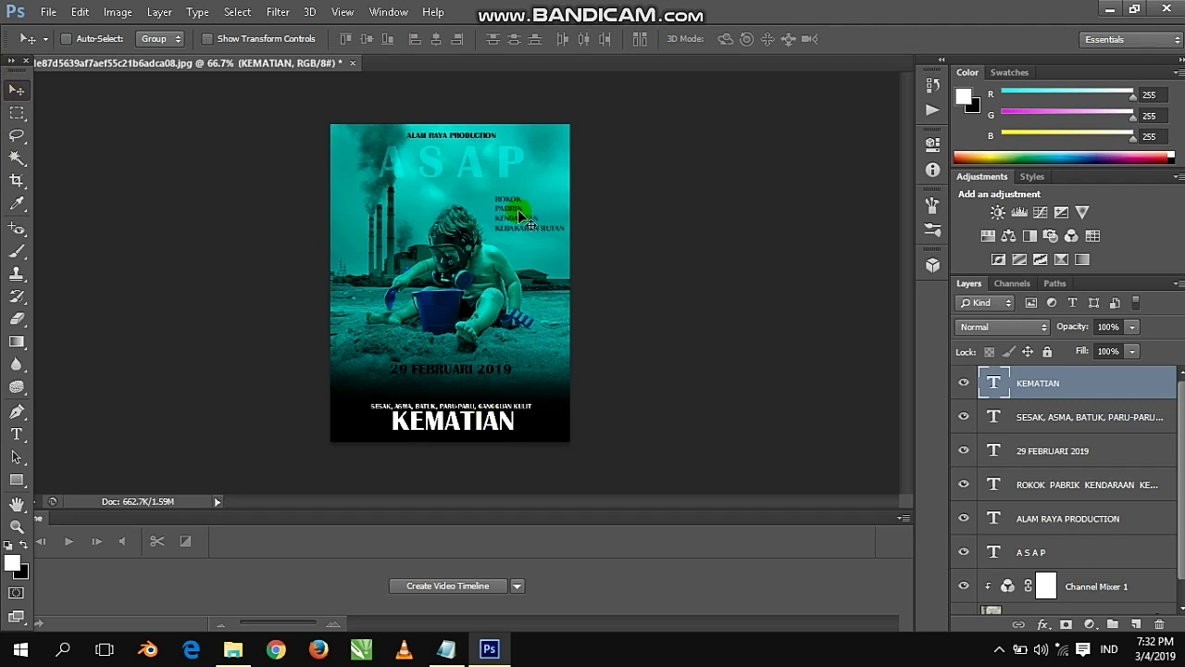
Delete the 29 FEBRUARI 2019 date layer
left_click(380, 374)
right_click(1042, 450)
left_click(732, 157)
left_click(622, 246)
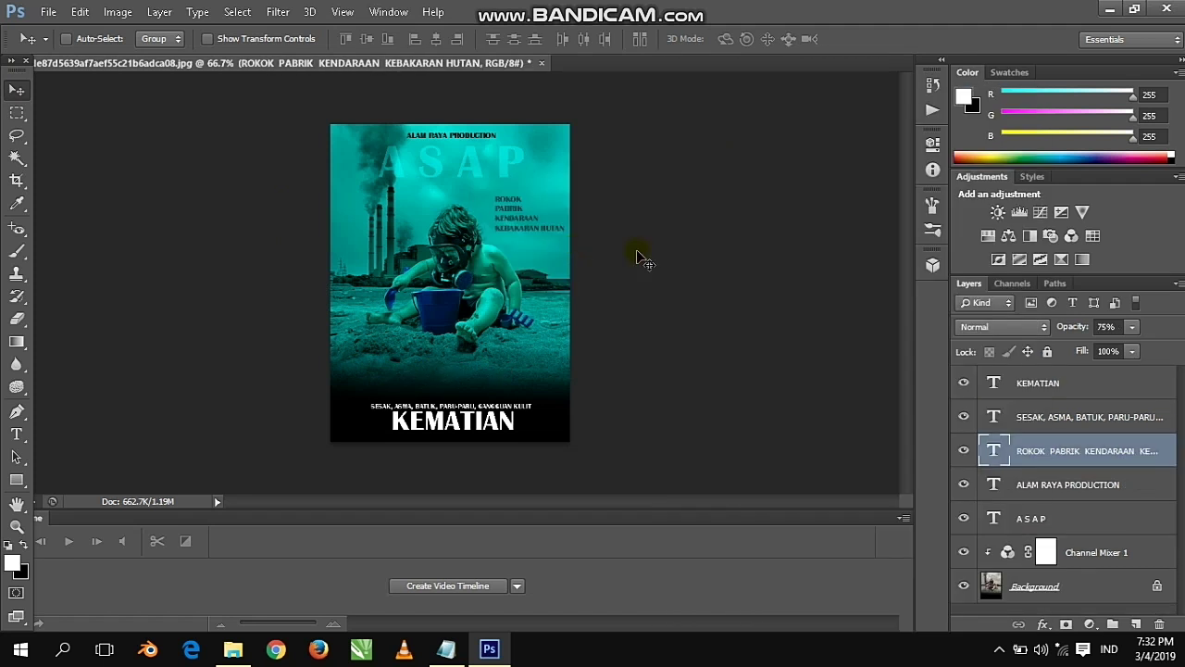
left_click(445, 648)
Type 'TERIMA KASIH TELAH MENONTON. MAAF JIKA ADA KURANG KEJELASAN DALAM PENYAMPAIAN.' in Notepad
type("a")
key("ctrl+a")
type("TERIMA")
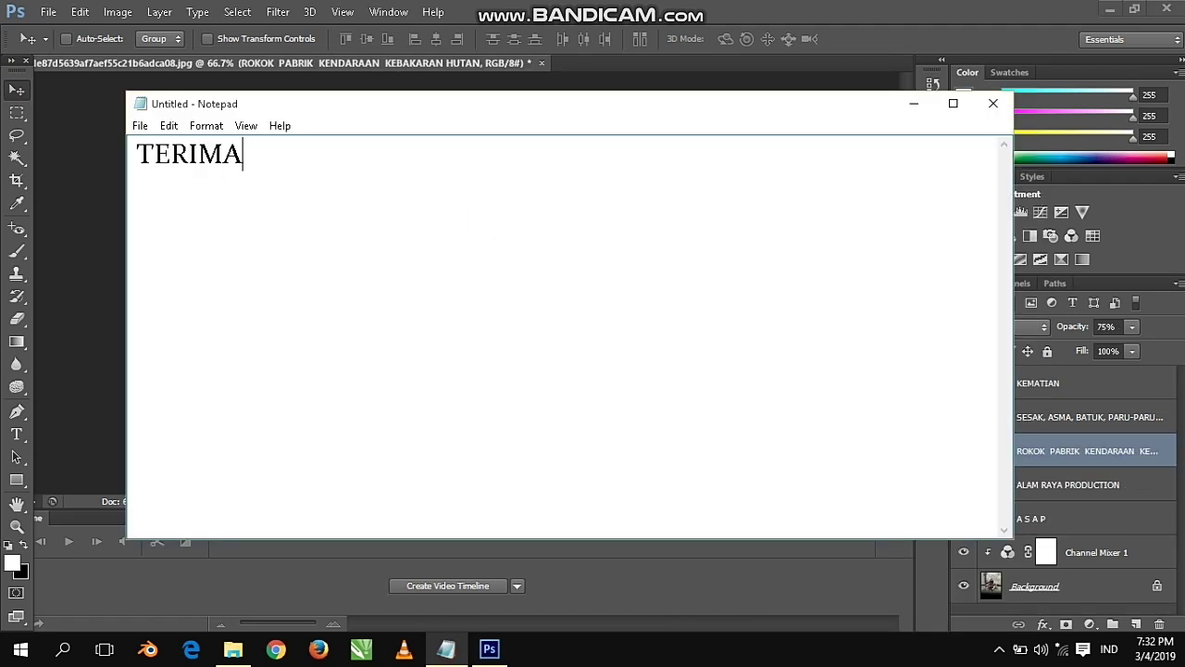
type(" KASIH TELAH ME")
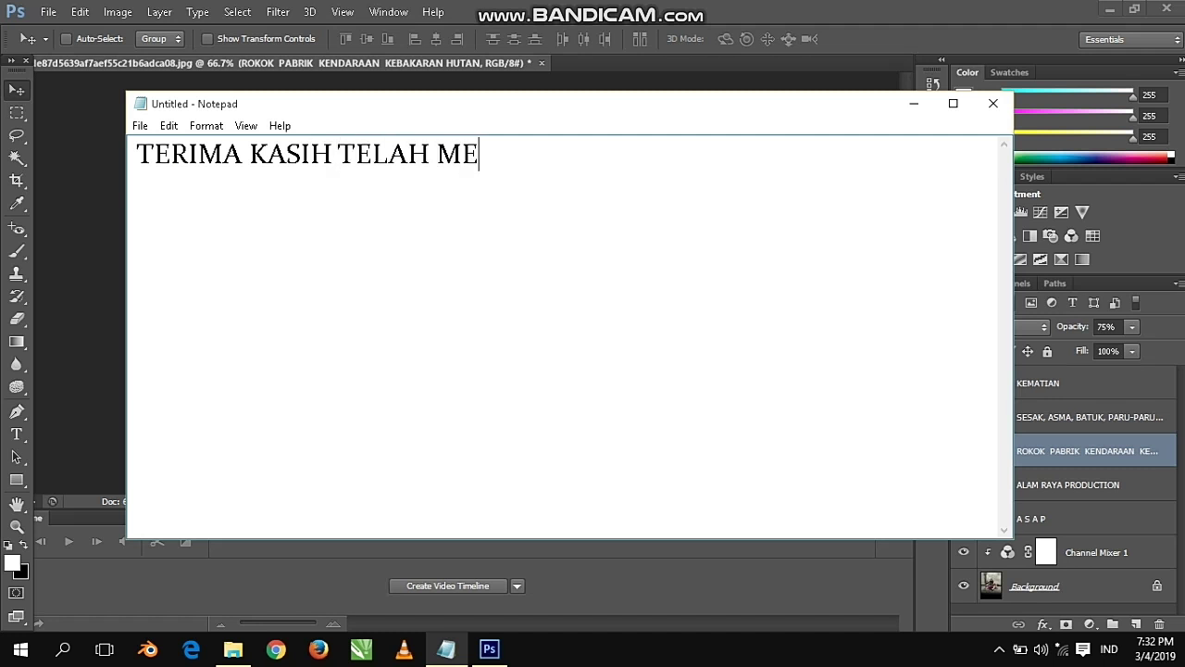
type("NONTON")
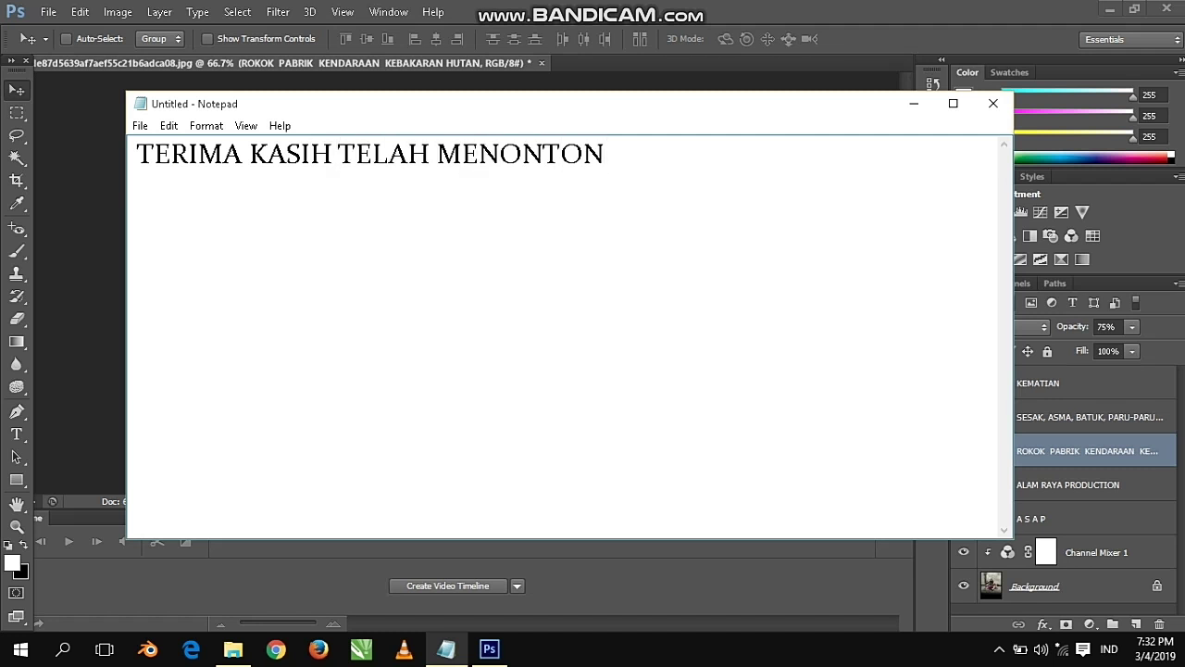
type(". MAAF JIKA A")
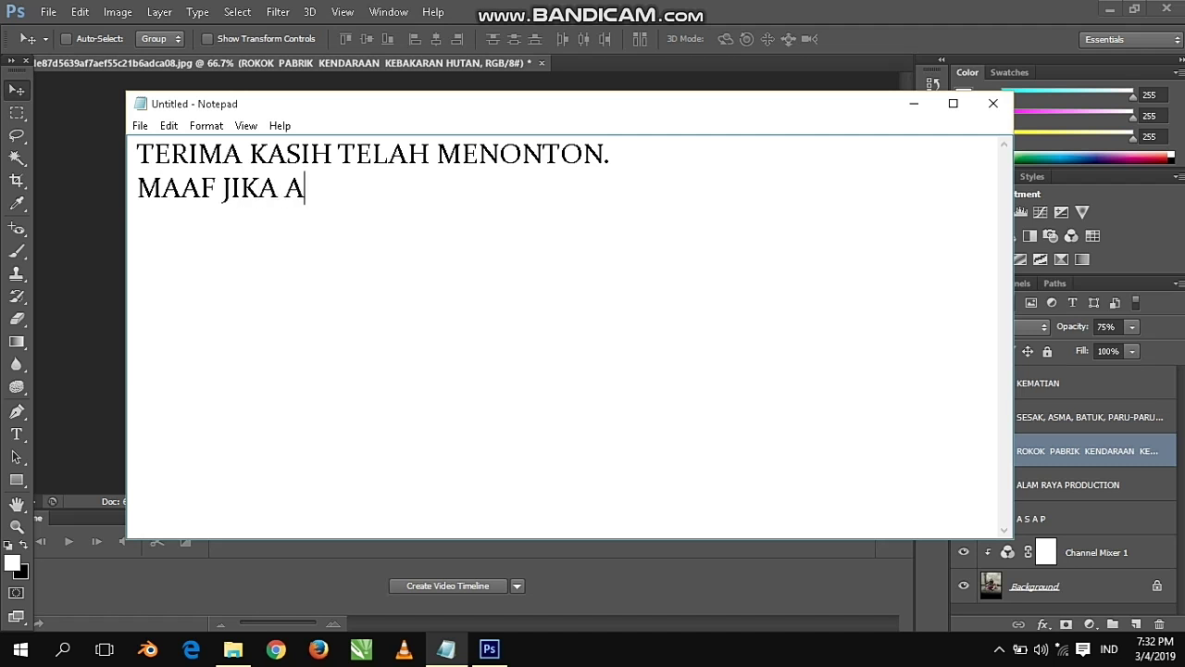
type("DA SALAH")
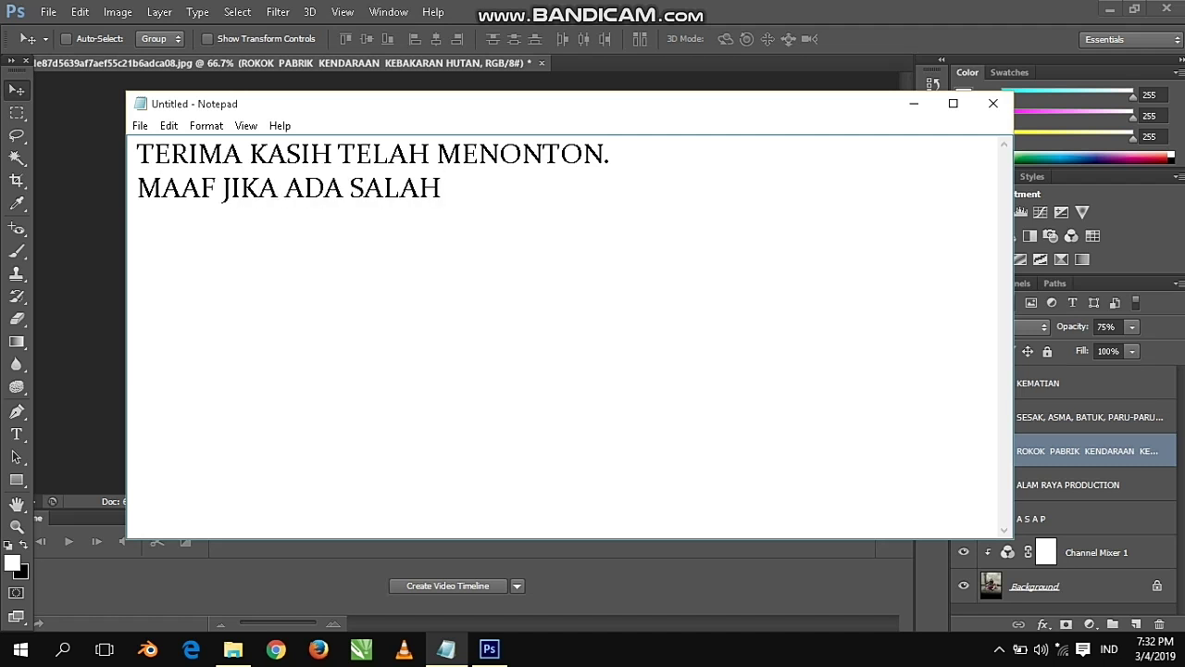
key("BackSpace")
key("BackSpace")
key("BackSpace")
key("BackSpace")
key("BackSpace")
type("KURANG KEJELA")
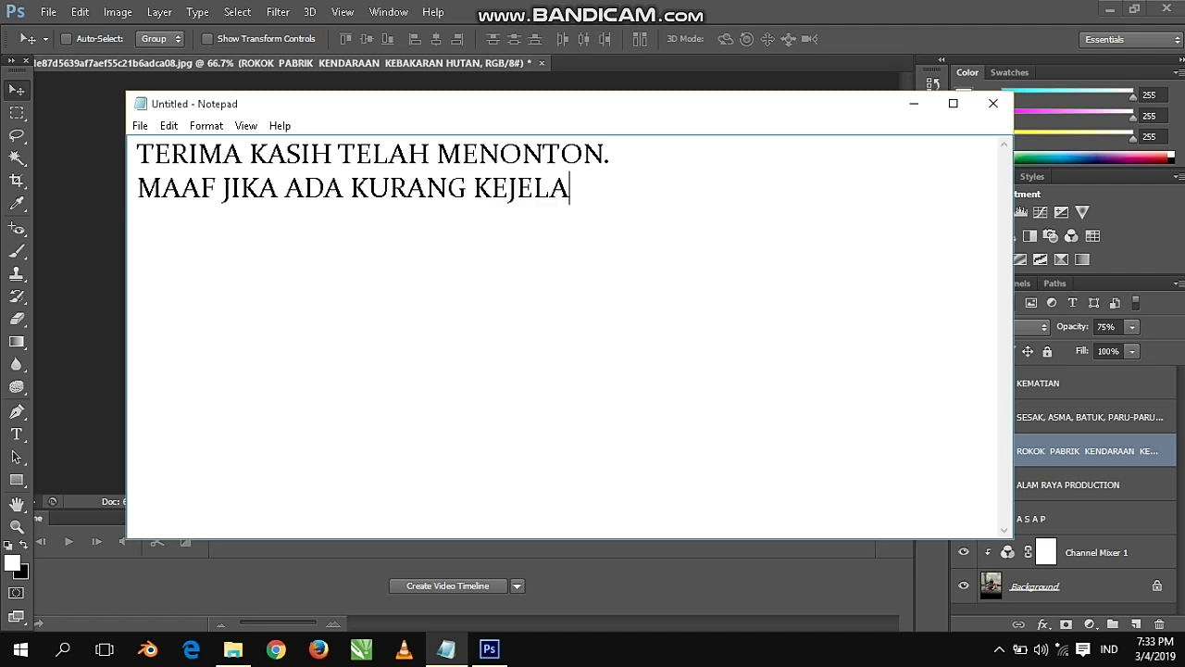
type("SAN DALAM PENYA")
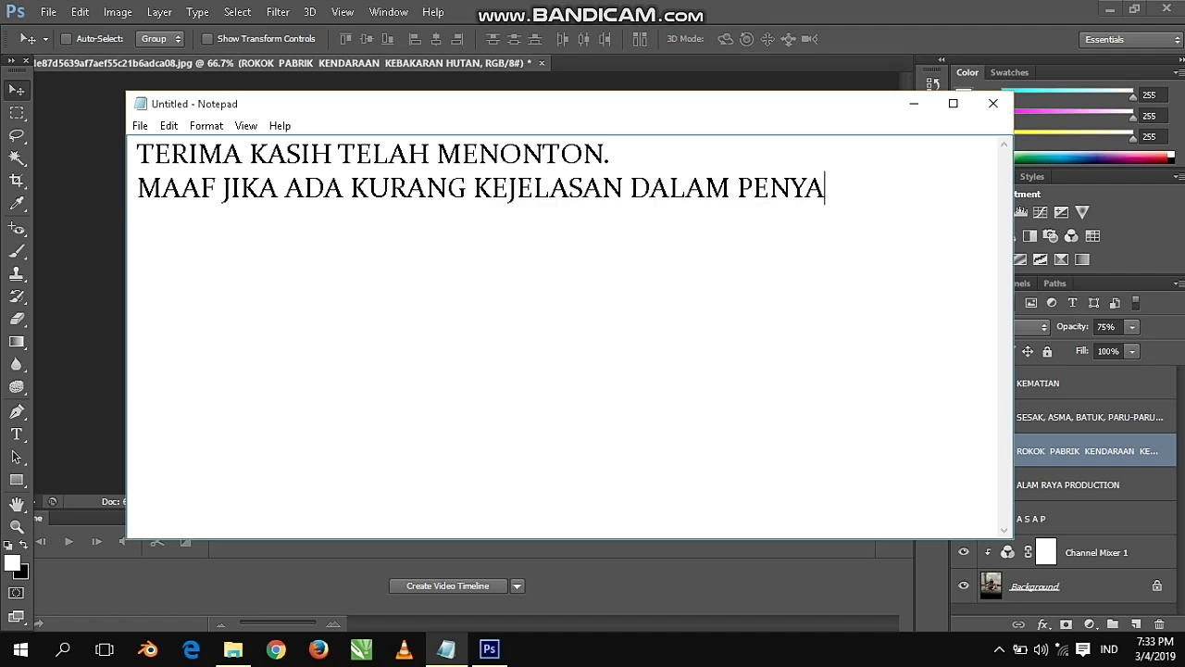
type("MPAIAN.")
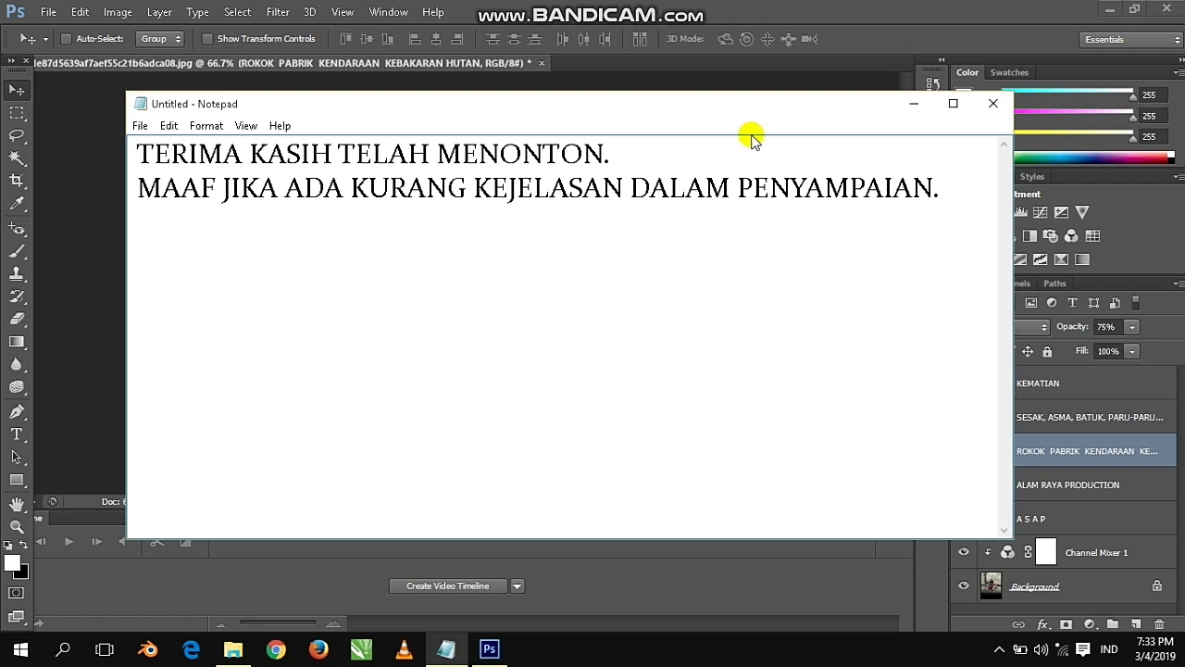